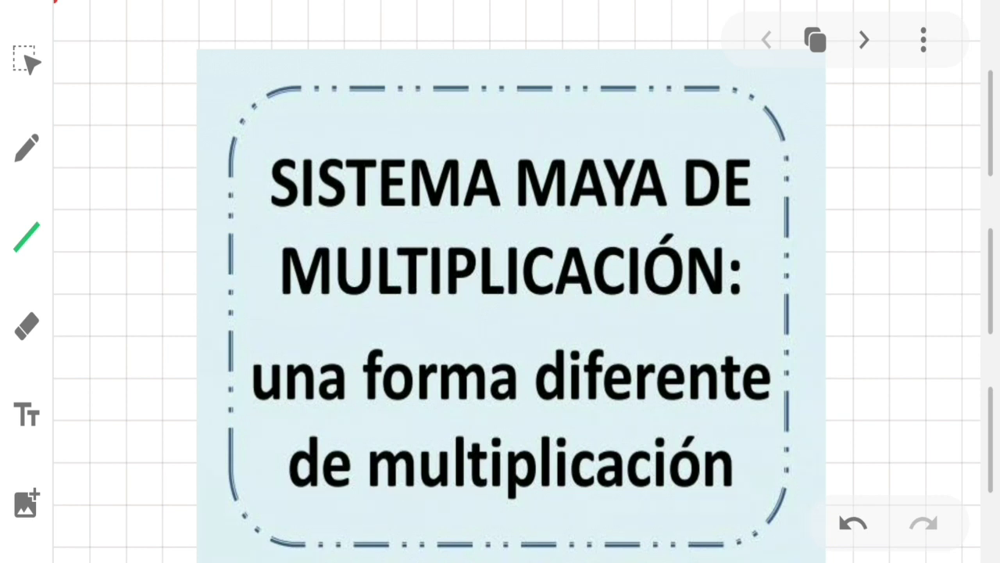
Advance from the title page to the Maya number table page headed '3 x 2 = HUAK'.
left_click(864, 39)
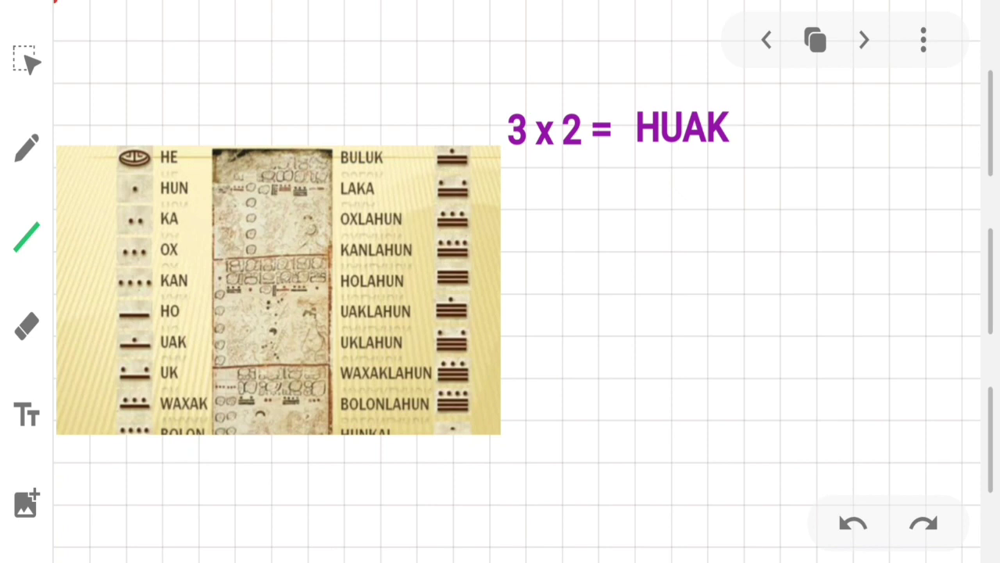
Draw three parallel red diagonal lines to the right of the Maya number table.
left_click(26, 237)
left_click_drag(536, 342, 881, 134)
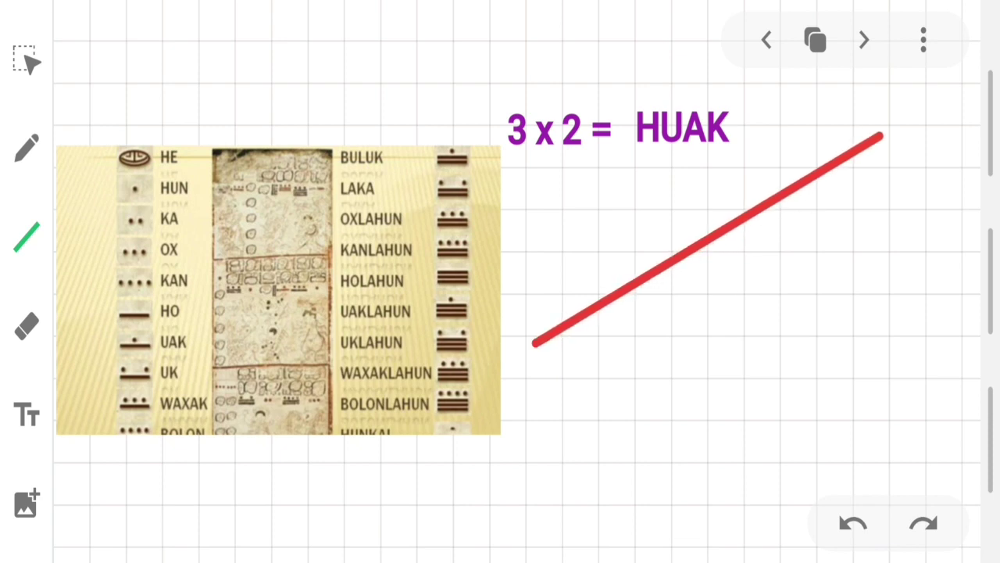
left_click_drag(569, 382, 886, 173)
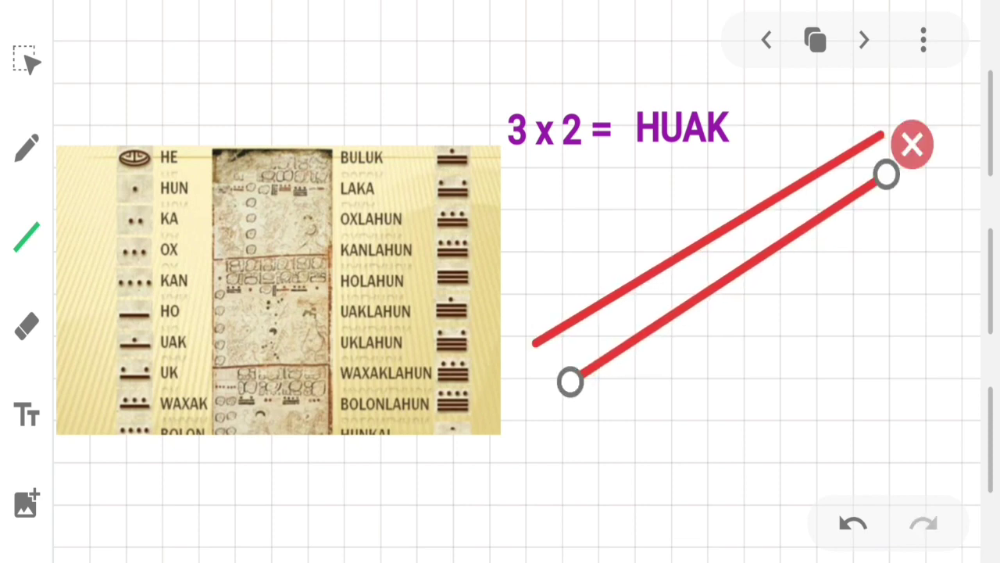
mouse_move(589, 414)
left_mouse_down()
mouse_move(730, 339)
mouse_move(916, 206)
left_mouse_up()
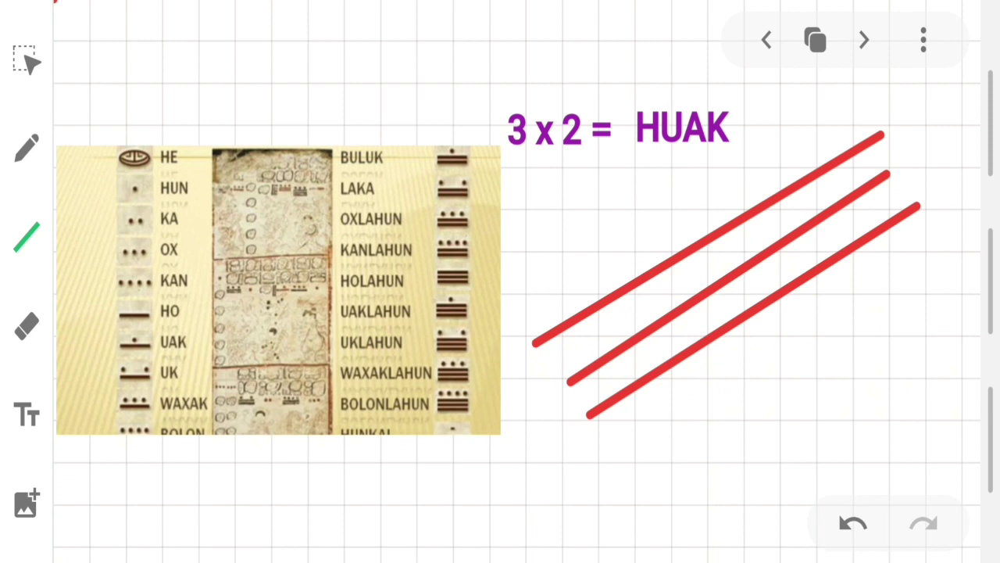
left_click(27, 236)
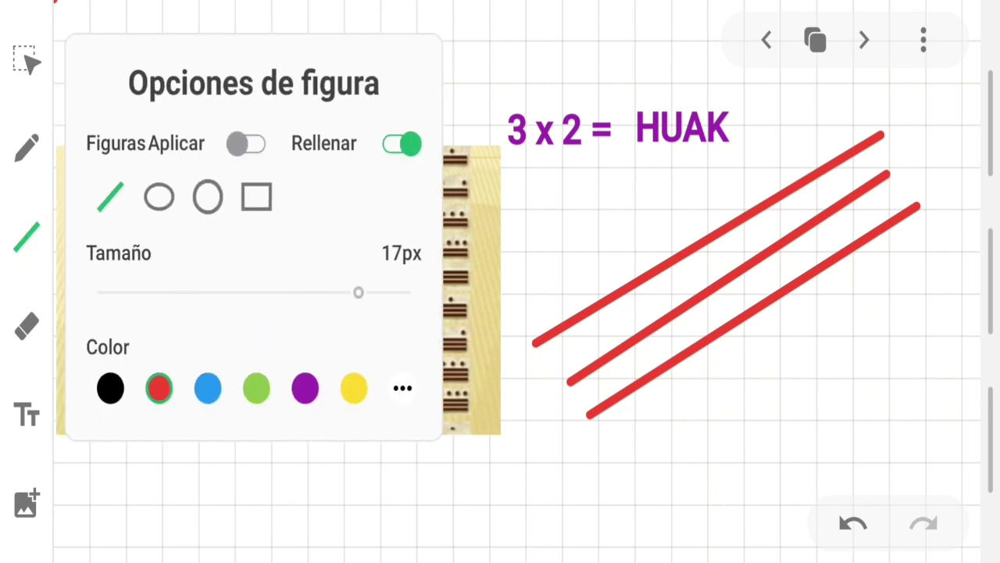
Switch the line colour to green and cross the red lines with two parallel green lines.
left_click(256, 388)
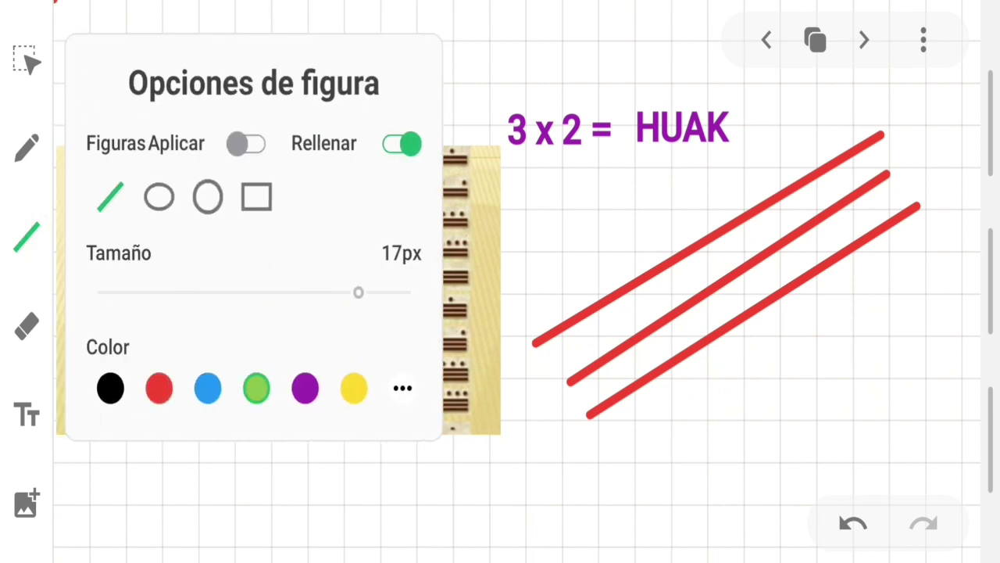
key("Escape")
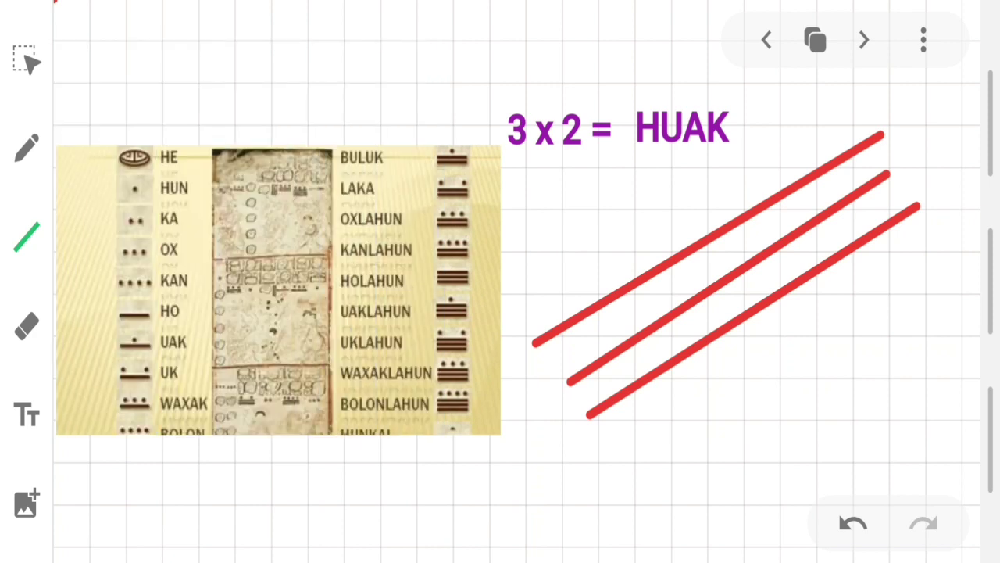
mouse_move(597, 200)
left_mouse_down()
mouse_move(710, 353)
mouse_move(784, 426)
left_mouse_up()
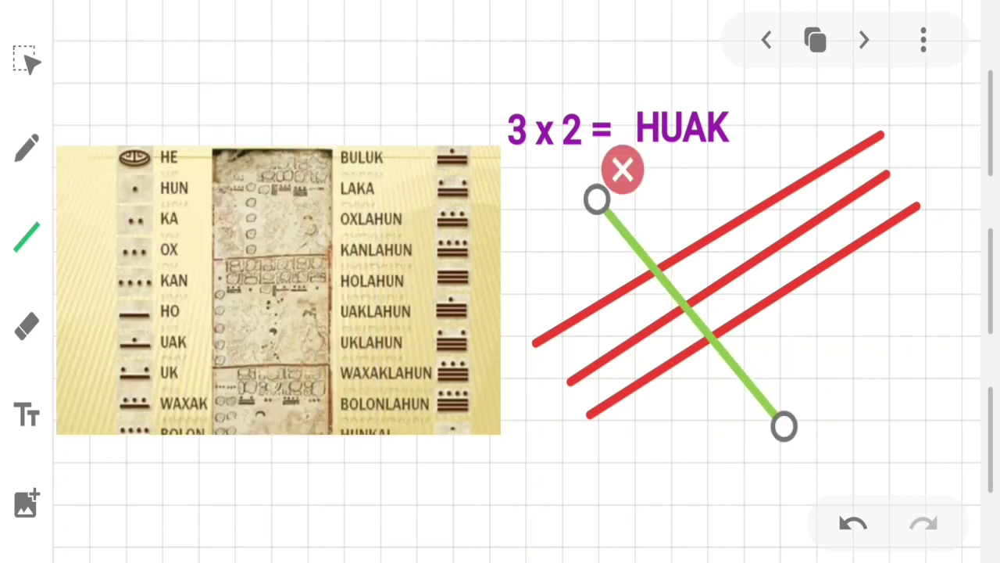
mouse_move(690, 312)
left_mouse_down()
mouse_move(750, 391)
mouse_move(711, 358)
mouse_move(685, 309)
left_mouse_up()
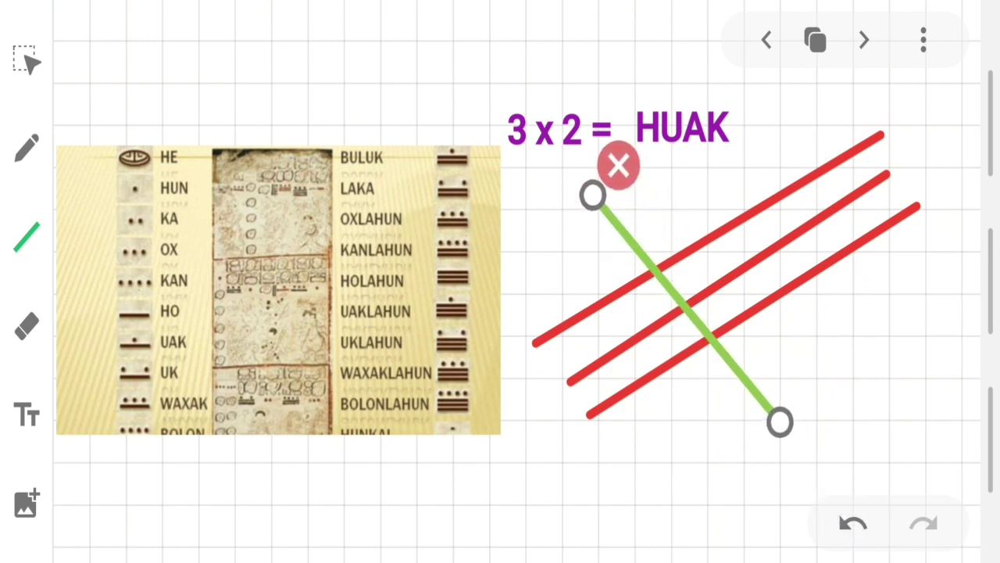
key("Escape")
left_click_drag(664, 163, 835, 361)
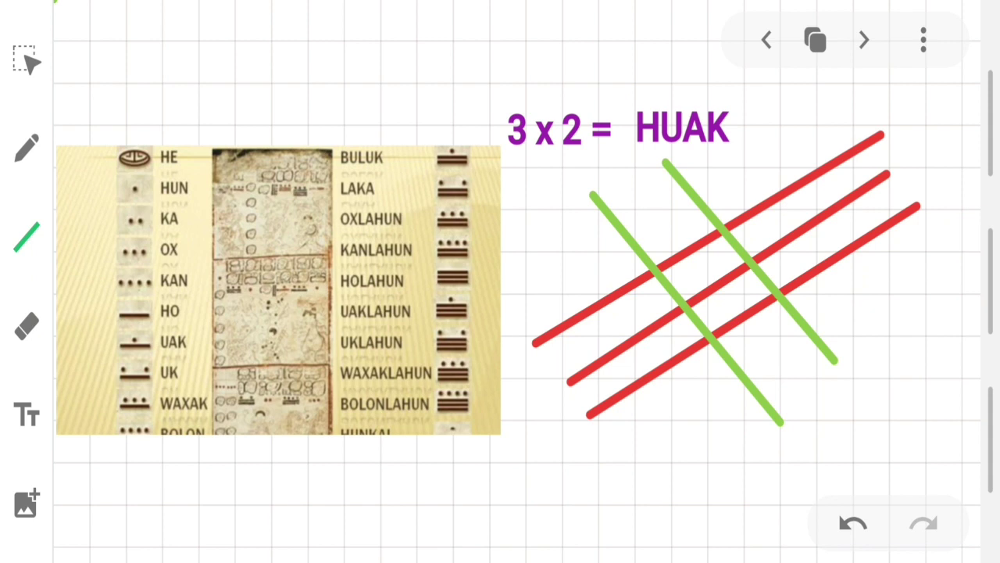
left_click(26, 147)
With a yellow pen, dot the six crossings and write 6, then go to the '21 x 12 =' page.
left_click(27, 147)
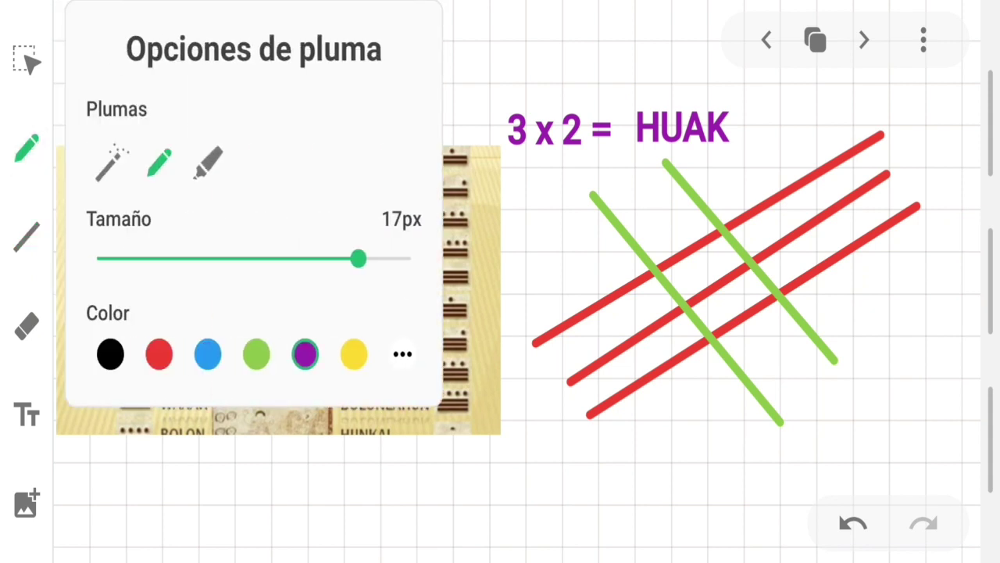
left_click(353, 354)
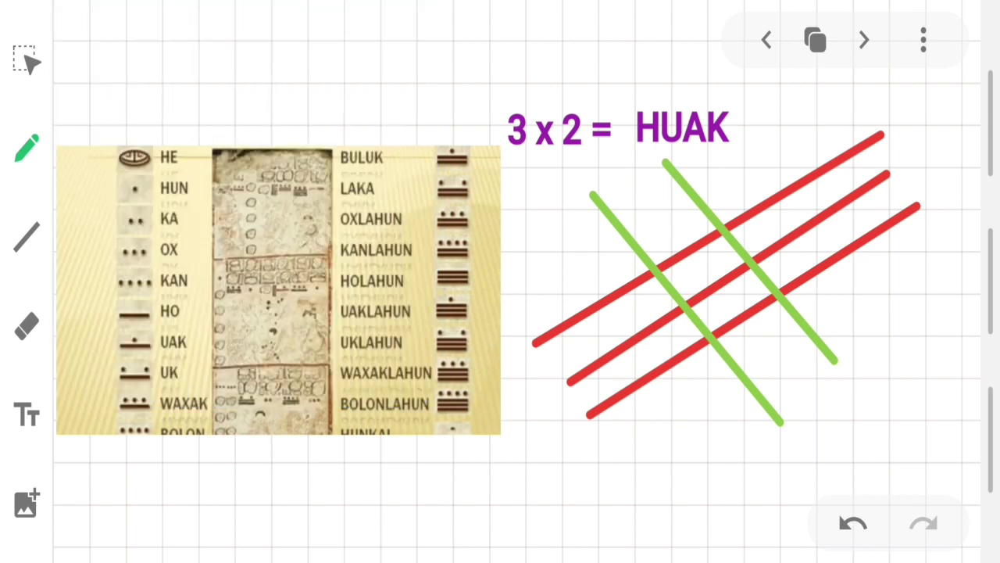
left_click(659, 267)
left_click(689, 308)
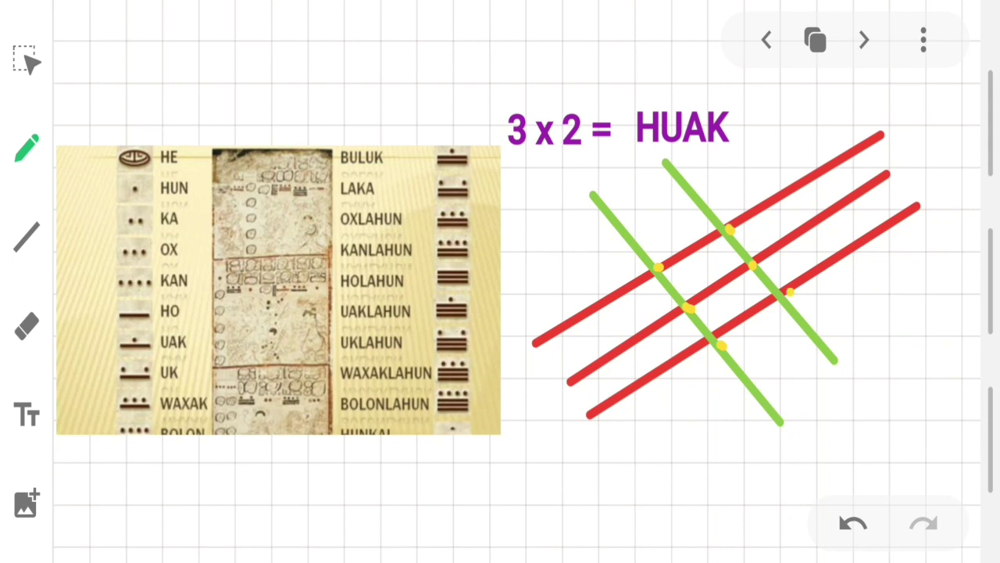
mouse_move(699, 390)
left_mouse_down()
mouse_move(675, 472)
mouse_move(742, 469)
mouse_move(678, 472)
left_mouse_up()
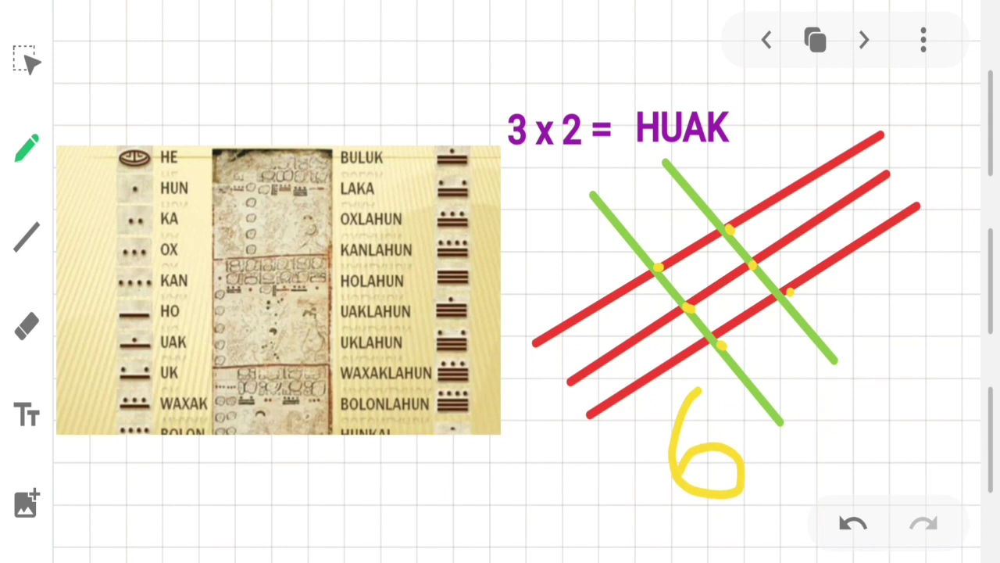
left_click(864, 39)
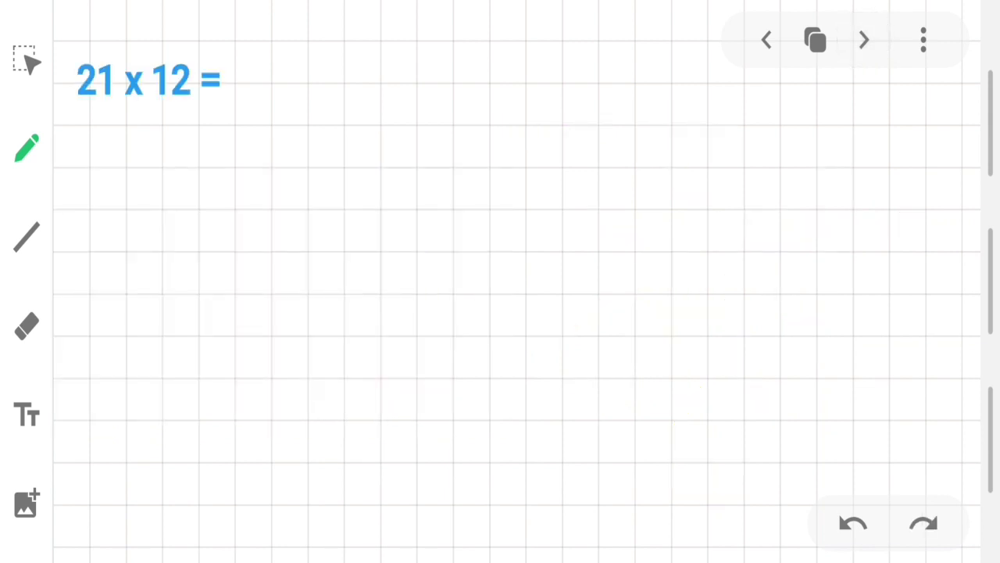
Draw three blue diagonals under '21 x 12 =': a close pair plus one further down.
left_click(27, 237)
left_click(26, 237)
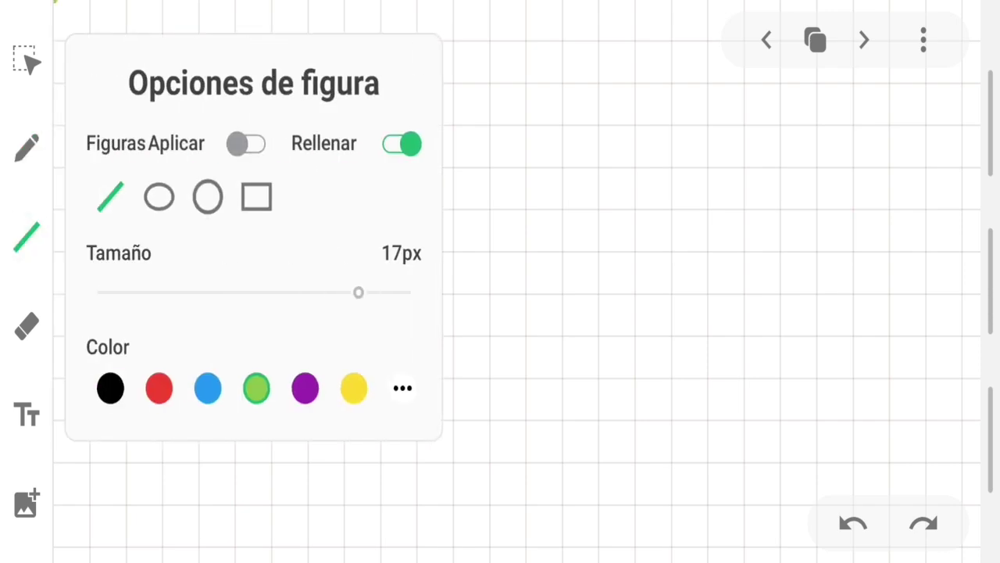
key("Escape")
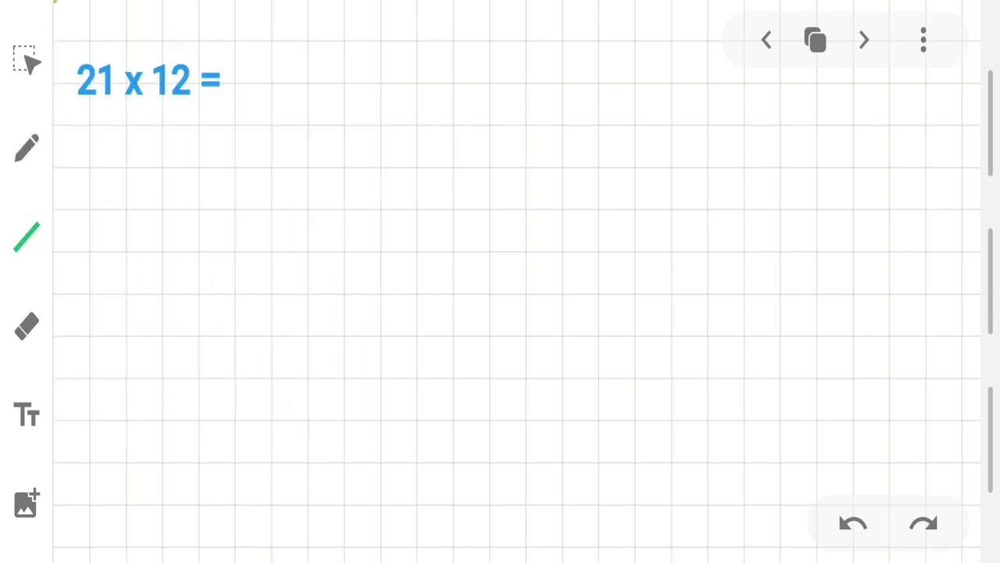
left_click_drag(194, 349, 688, 82)
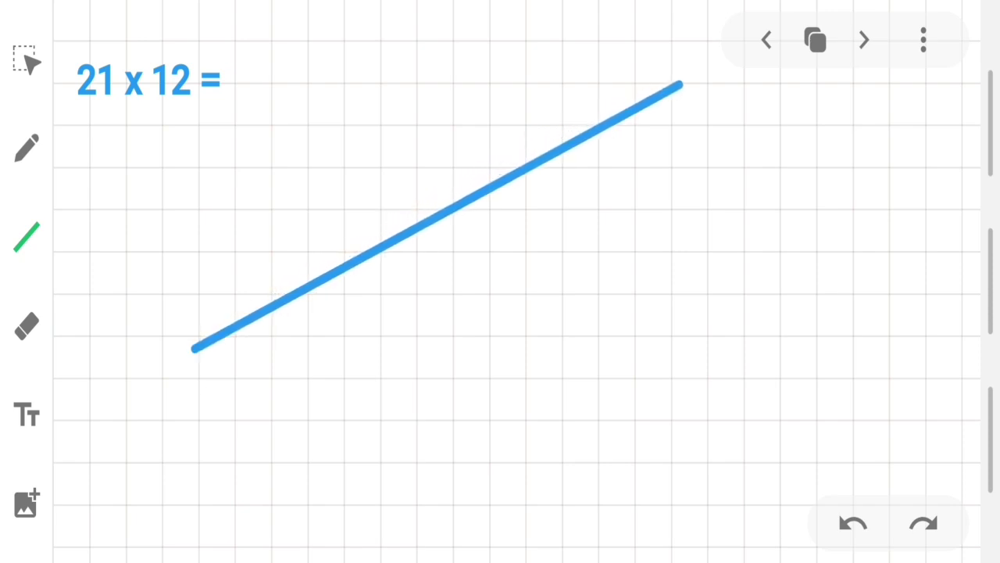
left_click_drag(225, 380, 704, 128)
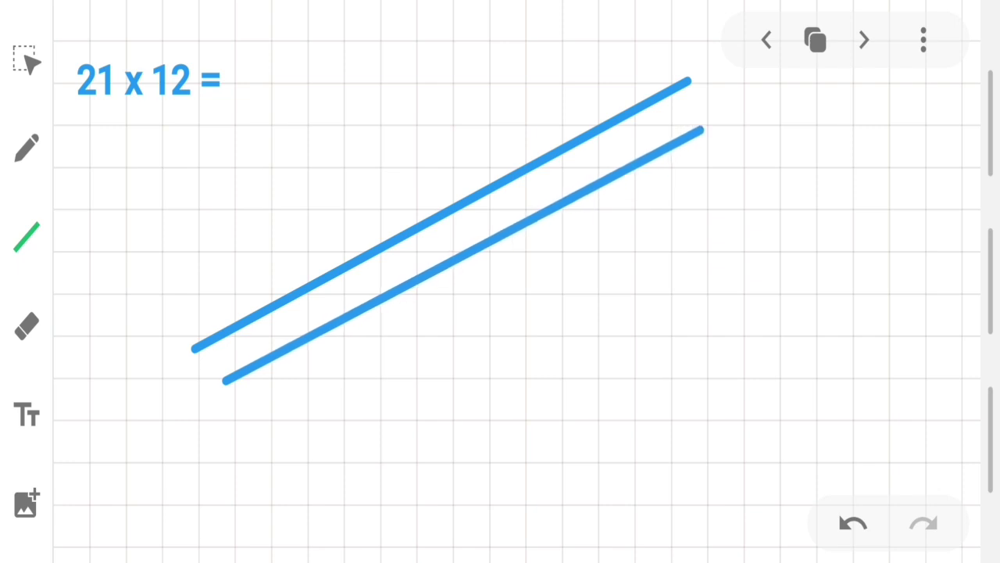
left_click_drag(317, 514, 783, 239)
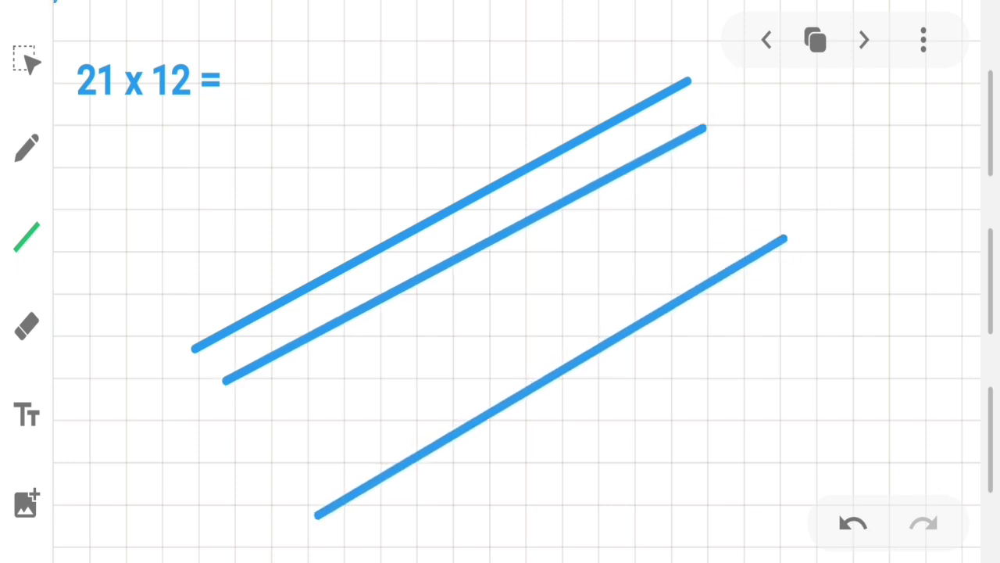
left_click(27, 236)
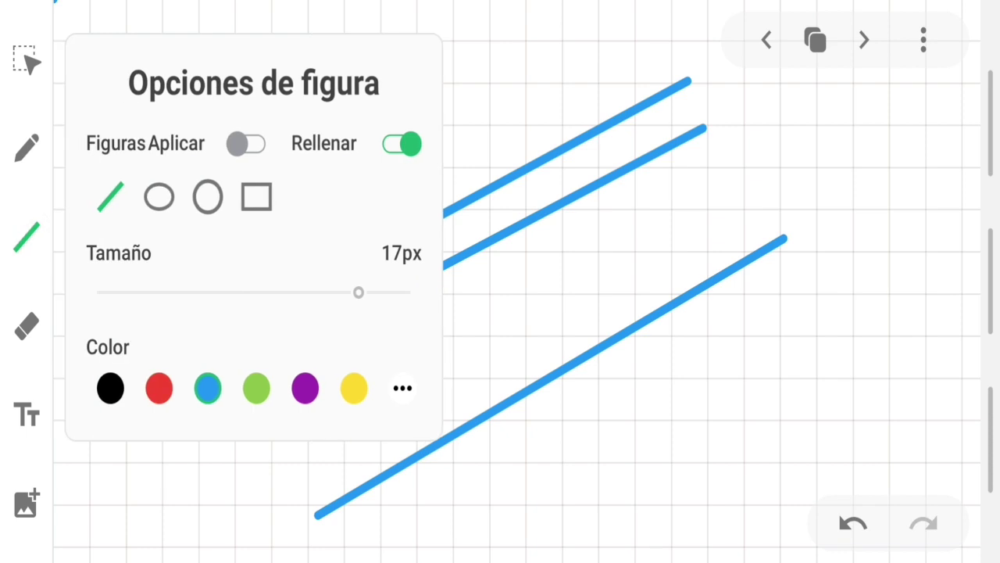
Switch to purple and draw purple lines across the blue ones: one alone and a close pair.
left_click(110, 387)
left_click(306, 387)
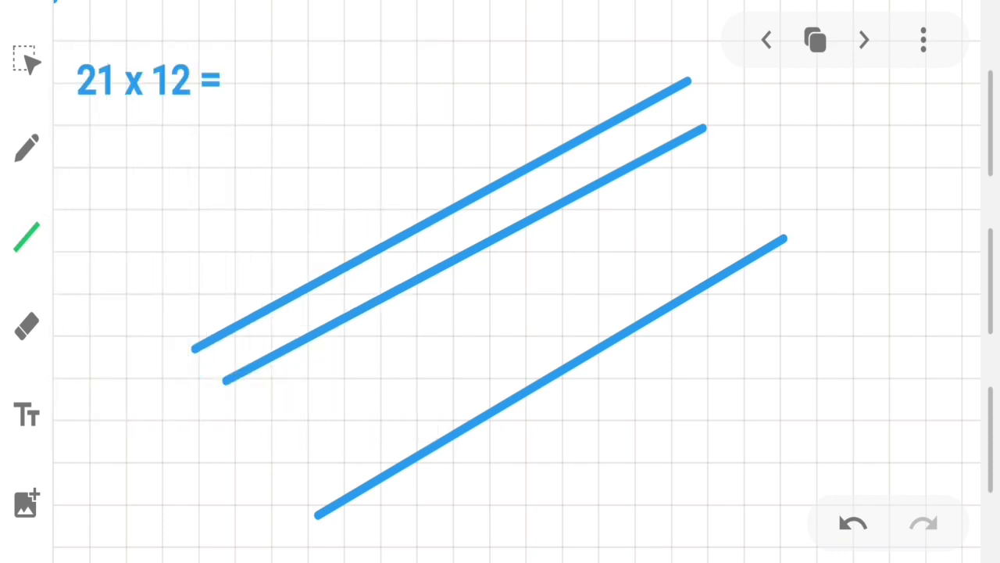
mouse_move(241, 159)
left_mouse_down()
mouse_move(341, 290)
mouse_move(458, 406)
mouse_move(516, 492)
mouse_move(516, 509)
mouse_move(554, 510)
mouse_move(614, 485)
mouse_move(637, 491)
mouse_move(602, 537)
left_mouse_up()
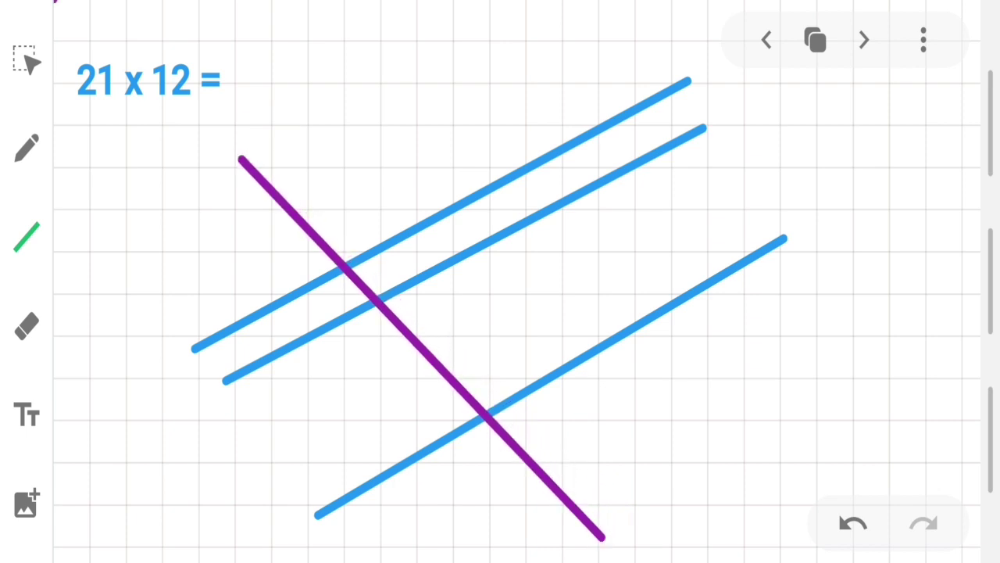
mouse_move(410, 66)
left_mouse_down()
mouse_move(706, 323)
mouse_move(802, 432)
left_mouse_up()
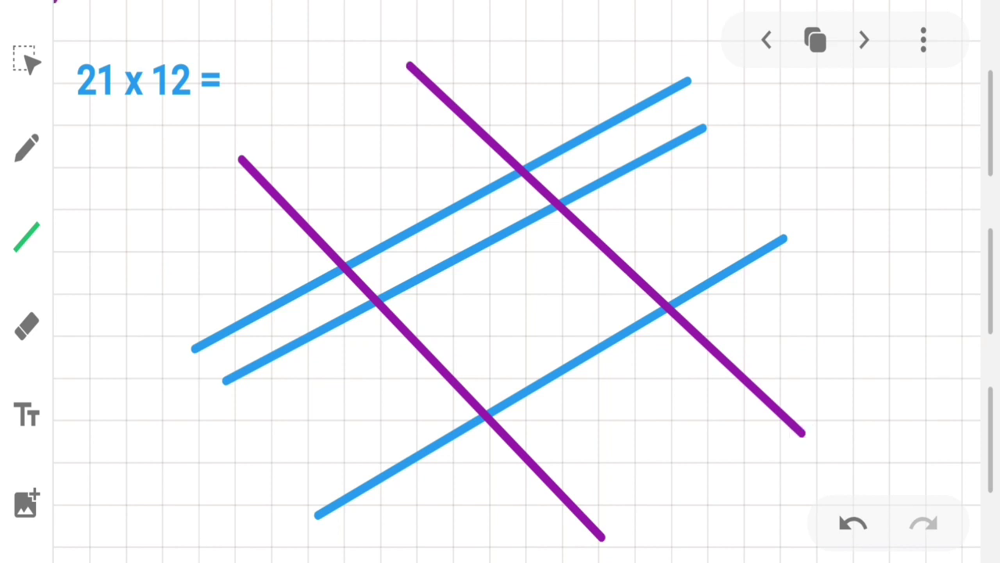
mouse_move(445, 33)
left_mouse_down()
mouse_move(649, 226)
mouse_move(802, 348)
mouse_move(852, 408)
left_mouse_up()
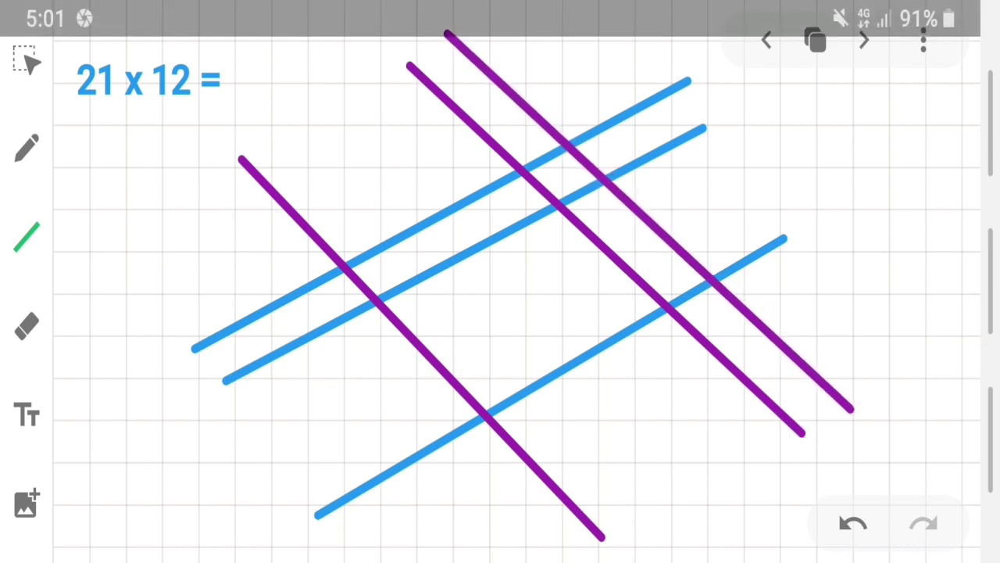
With a black pen, circle and dot the two lower-right crossings and write 2 beneath.
left_click(26, 149)
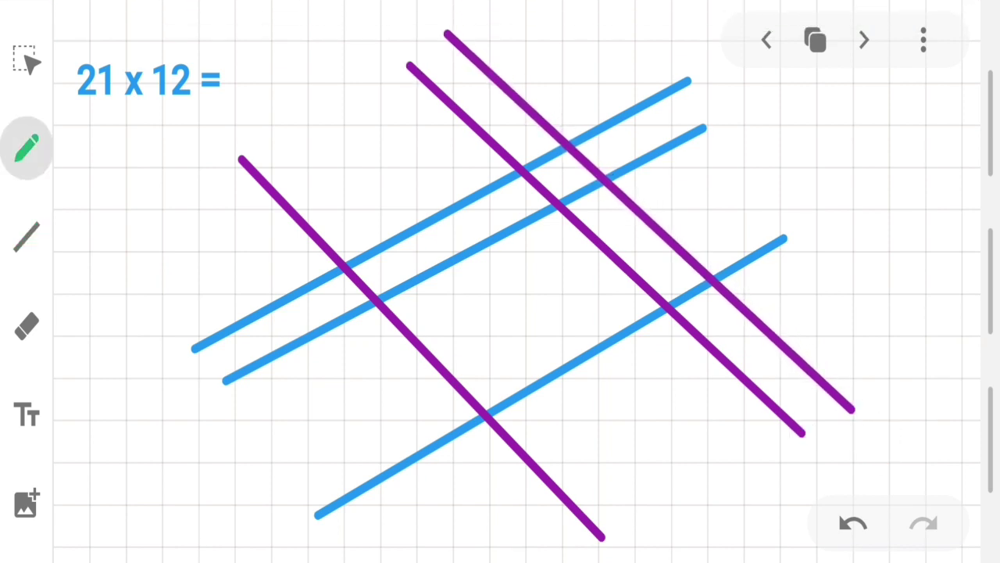
left_click(26, 149)
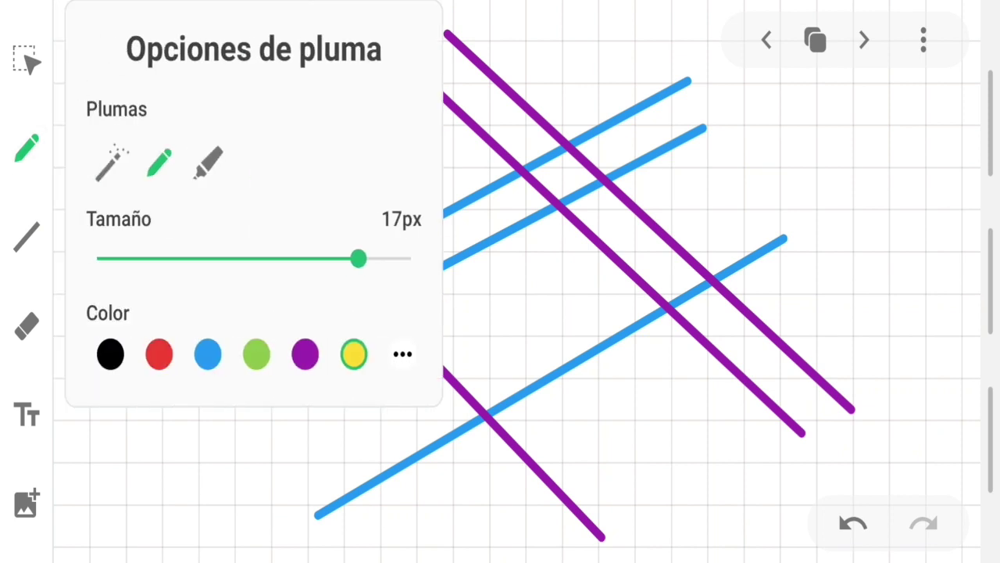
left_click(110, 354)
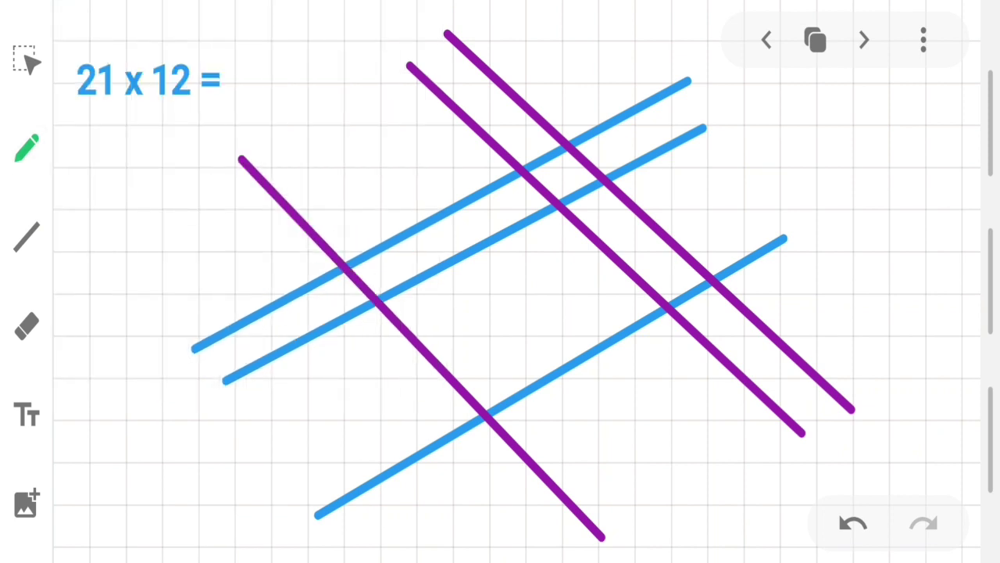
mouse_move(750, 228)
left_mouse_down()
mouse_move(679, 217)
mouse_move(670, 369)
mouse_move(782, 263)
mouse_move(743, 219)
left_mouse_up()
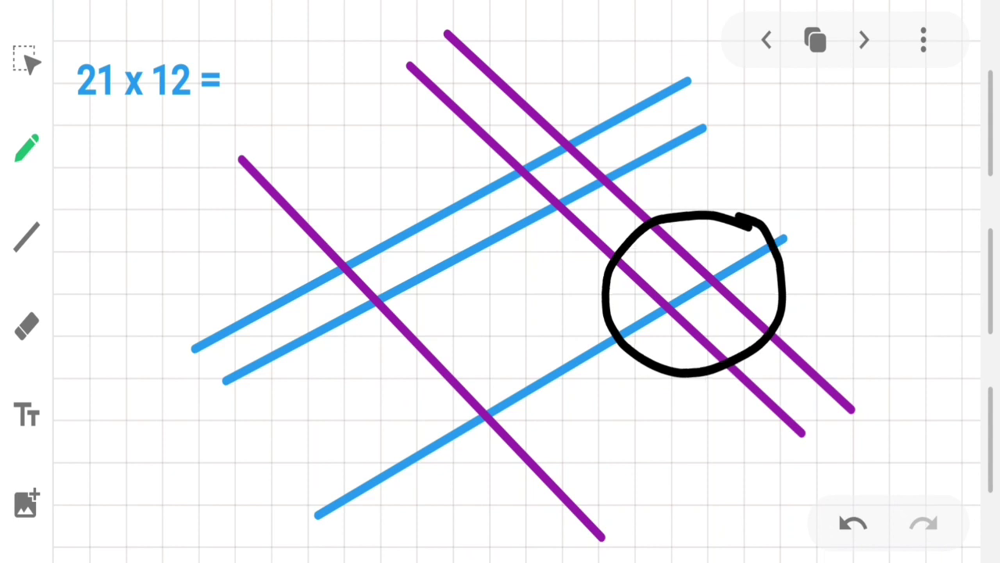
left_click(676, 308)
left_click(724, 272)
mouse_move(698, 429)
left_mouse_down()
mouse_move(712, 466)
mouse_move(781, 482)
left_mouse_up()
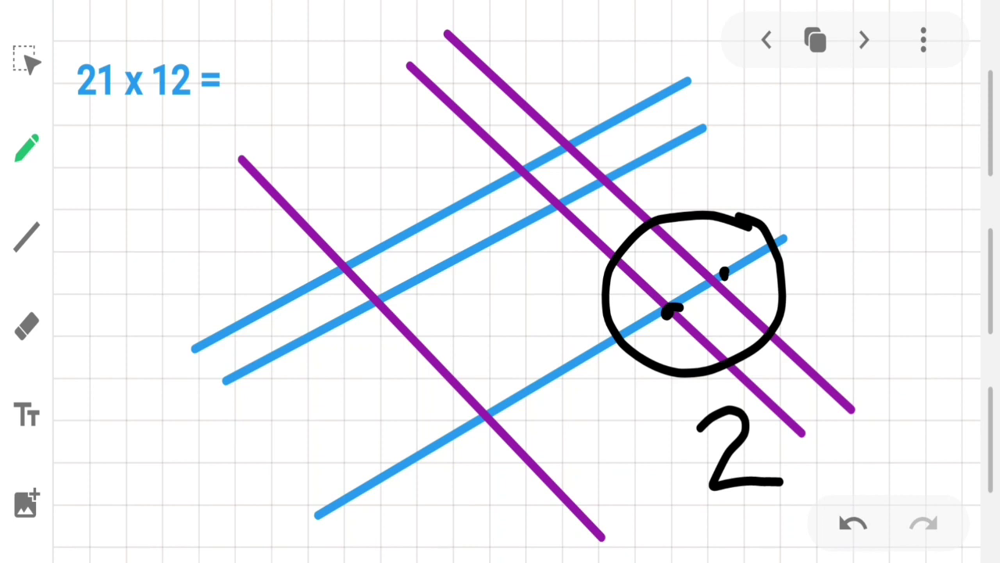
With a green pen, loop and dot the five middle crossings and write 5 beside them.
left_click(27, 149)
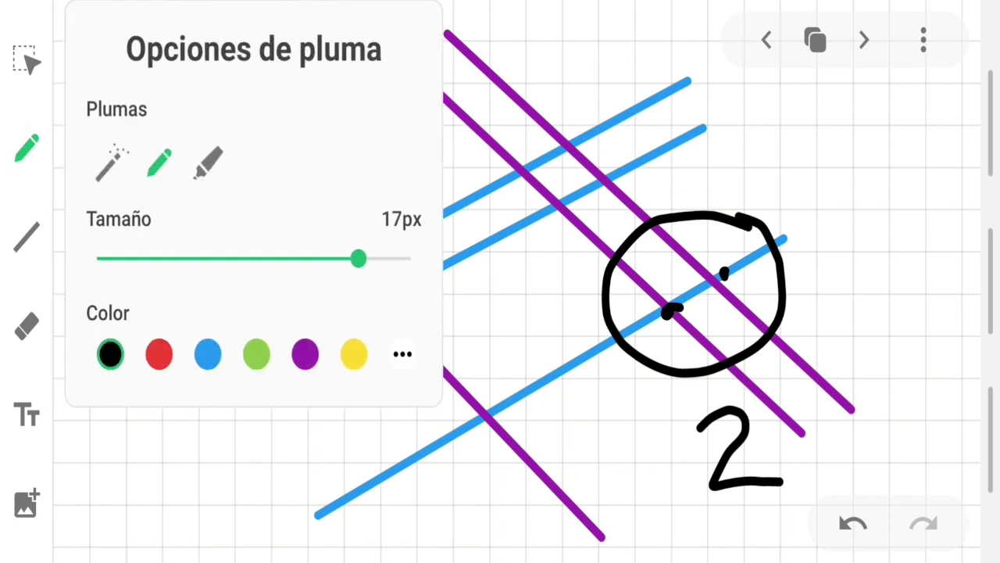
left_click(257, 354)
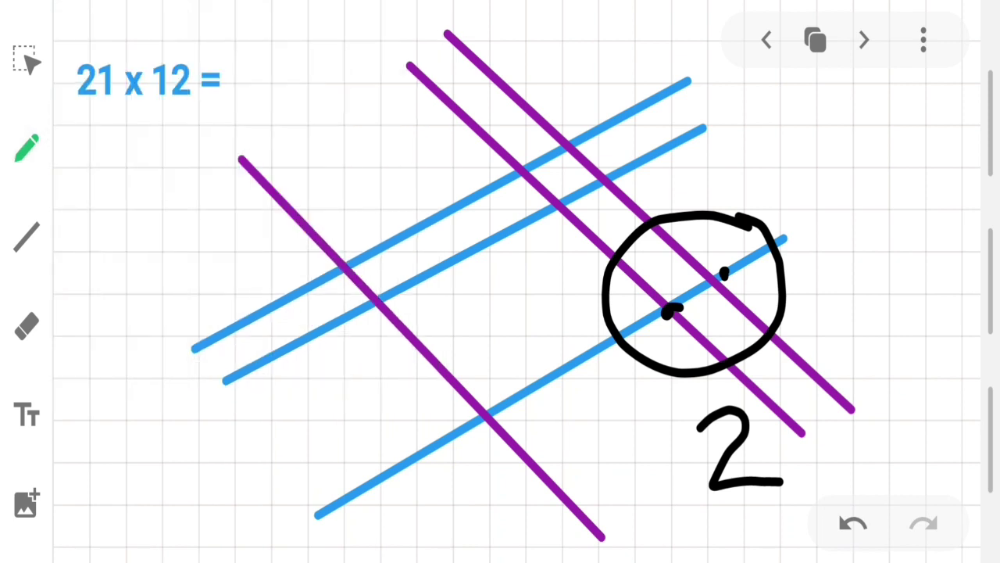
mouse_move(598, 92)
left_mouse_down()
mouse_move(486, 174)
mouse_move(464, 313)
mouse_move(457, 467)
mouse_move(530, 462)
mouse_move(636, 89)
mouse_move(599, 92)
left_mouse_up()
left_click(568, 131)
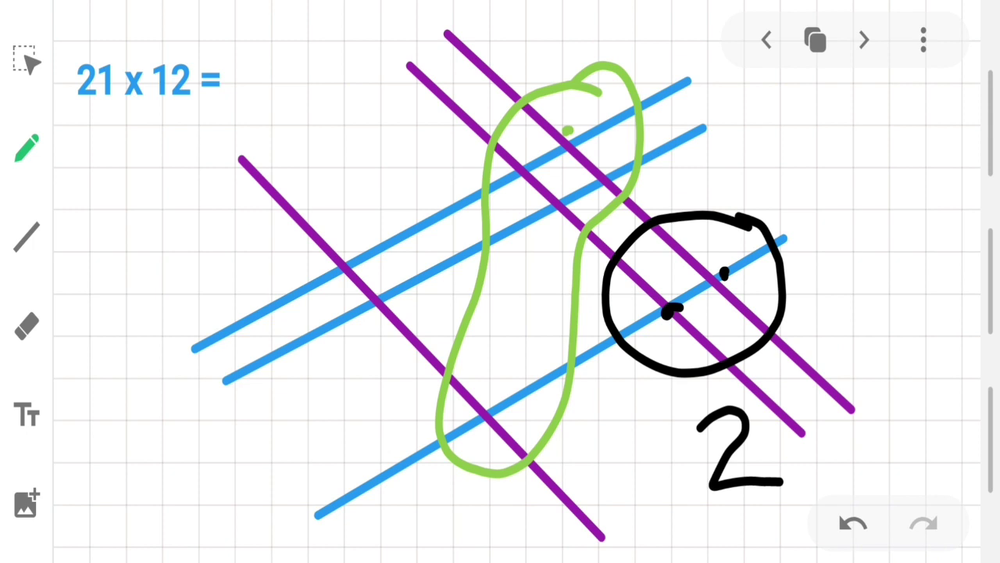
left_click_drag(522, 161, 533, 169)
left_click_drag(494, 410, 501, 402)
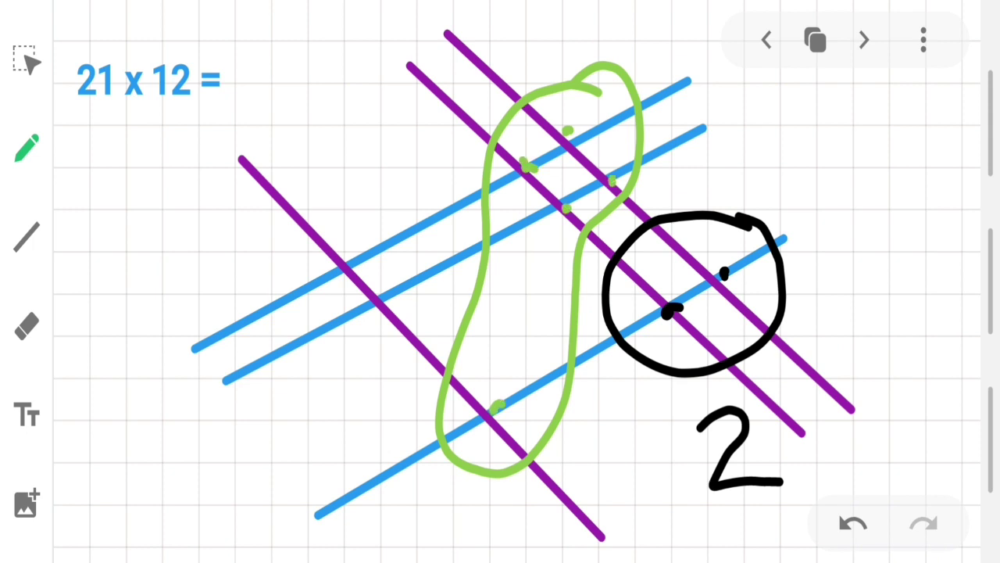
mouse_move(418, 370)
left_mouse_down()
mouse_move(385, 404)
mouse_move(416, 430)
mouse_move(380, 446)
left_mouse_up()
left_click(26, 147)
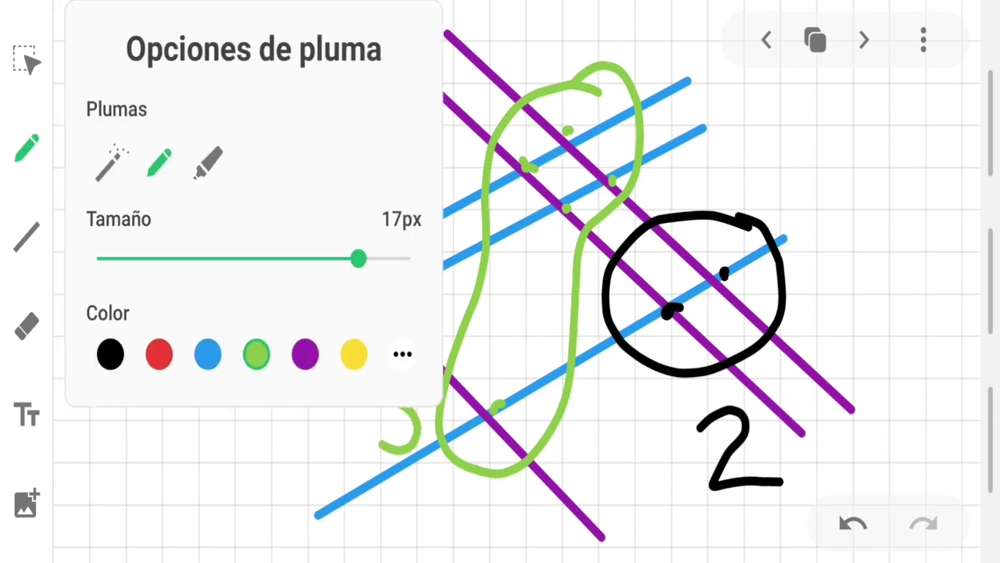
left_click(403, 354)
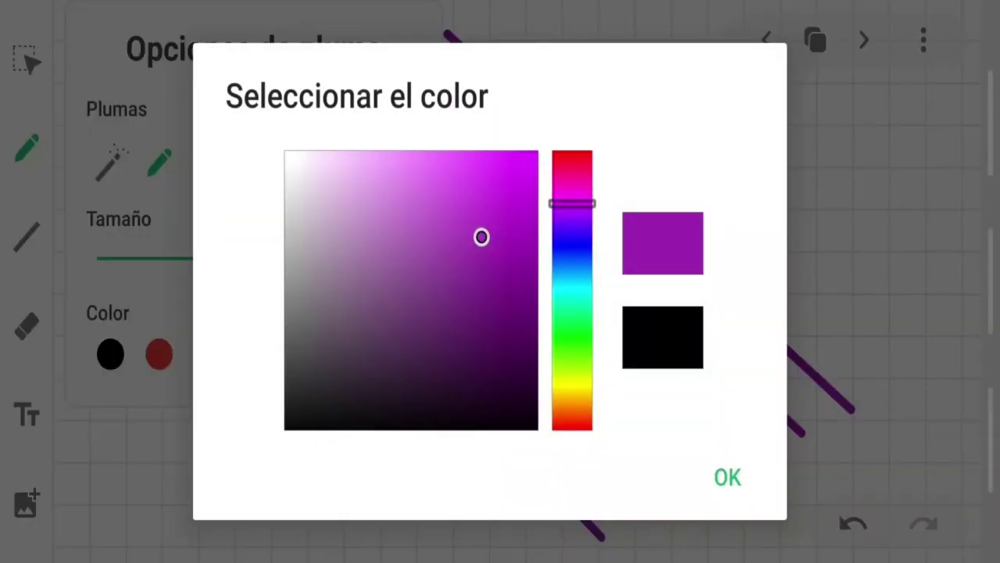
Pick a custom magenta, circle and dot the upper-left crossings, and write 2 below.
left_click(572, 189)
left_click(727, 477)
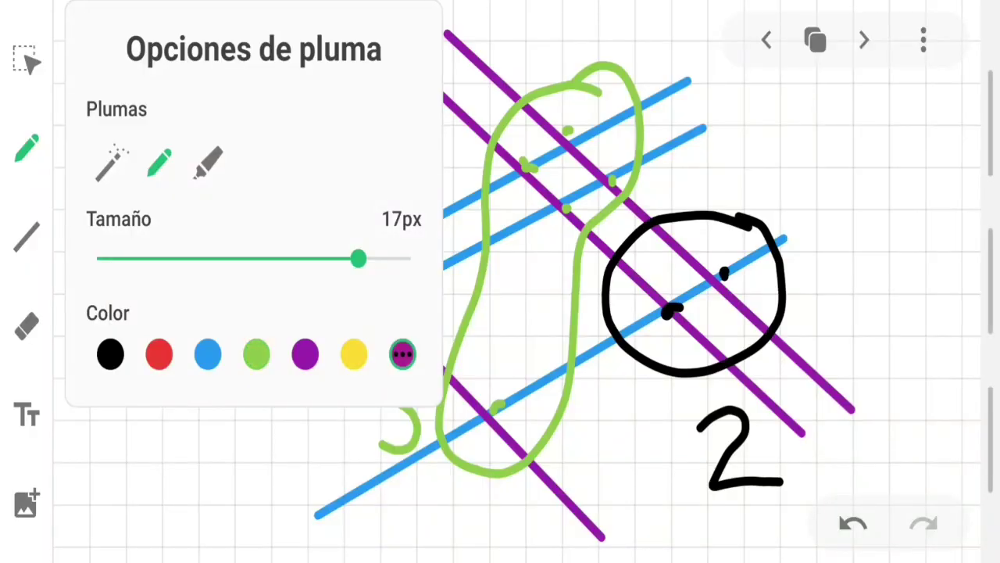
left_click(27, 148)
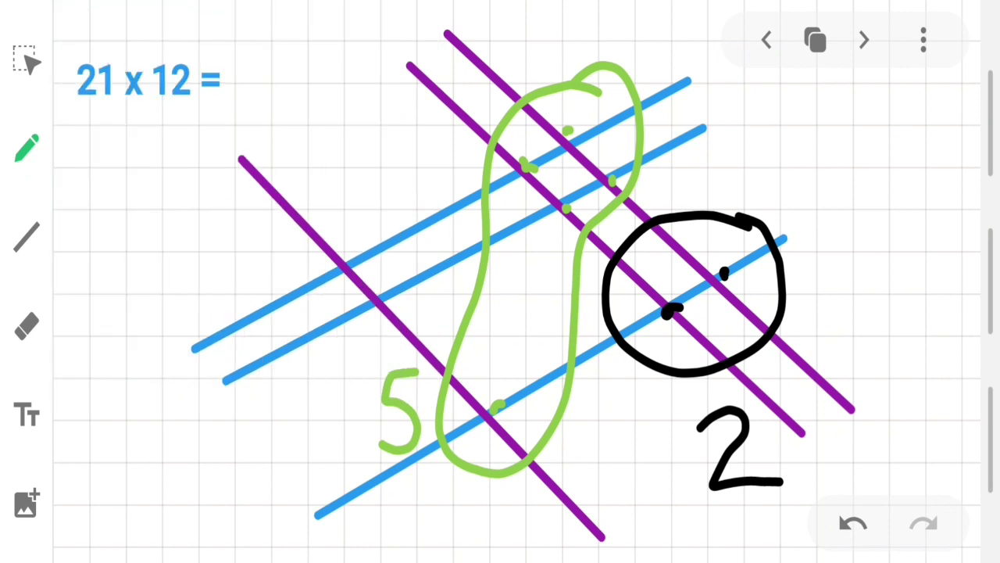
mouse_move(398, 217)
left_mouse_down()
mouse_move(340, 356)
mouse_move(391, 220)
left_mouse_up()
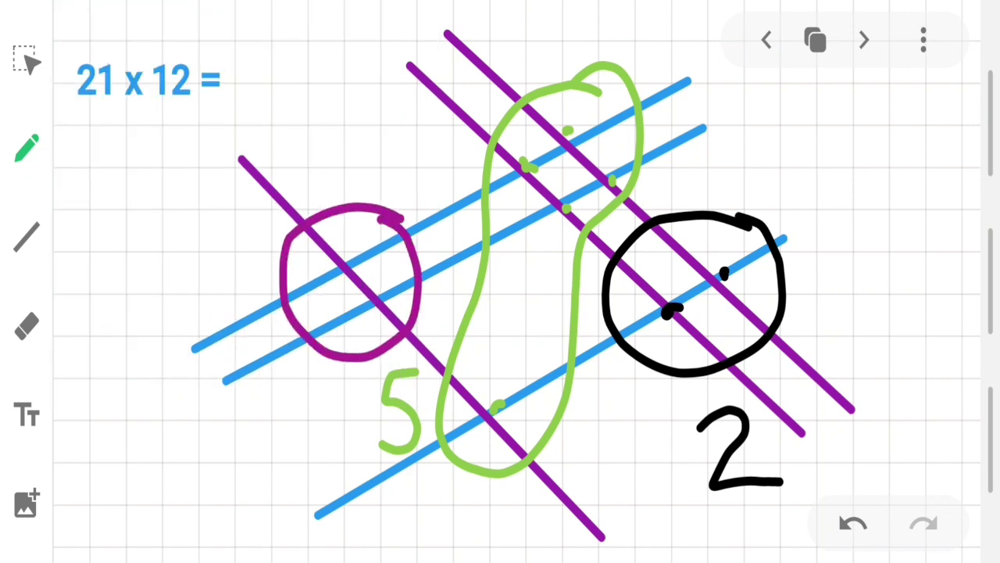
left_click(354, 261)
mouse_move(250, 391)
left_mouse_down()
mouse_move(275, 413)
mouse_move(258, 451)
mouse_move(301, 453)
left_mouse_up()
Write the answer 252 after '21 x 12 =' and move to the '32 x 23 =' page.
left_click_drag(217, 61, 251, 114)
mouse_move(316, 55)
left_mouse_down()
mouse_move(274, 75)
mouse_move(270, 114)
mouse_move(359, 45)
mouse_move(383, 103)
mouse_move(401, 109)
left_mouse_up()
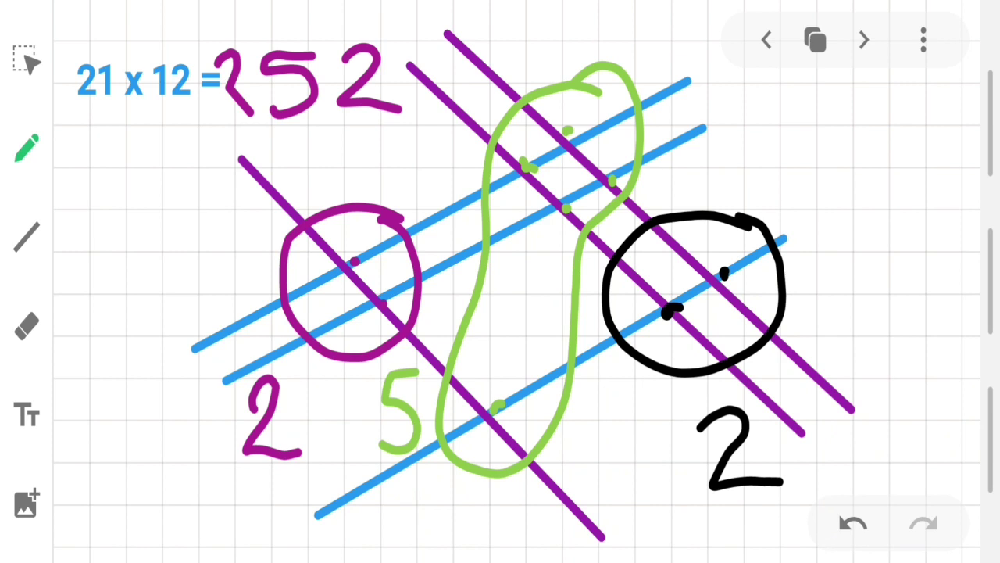
left_click(865, 40)
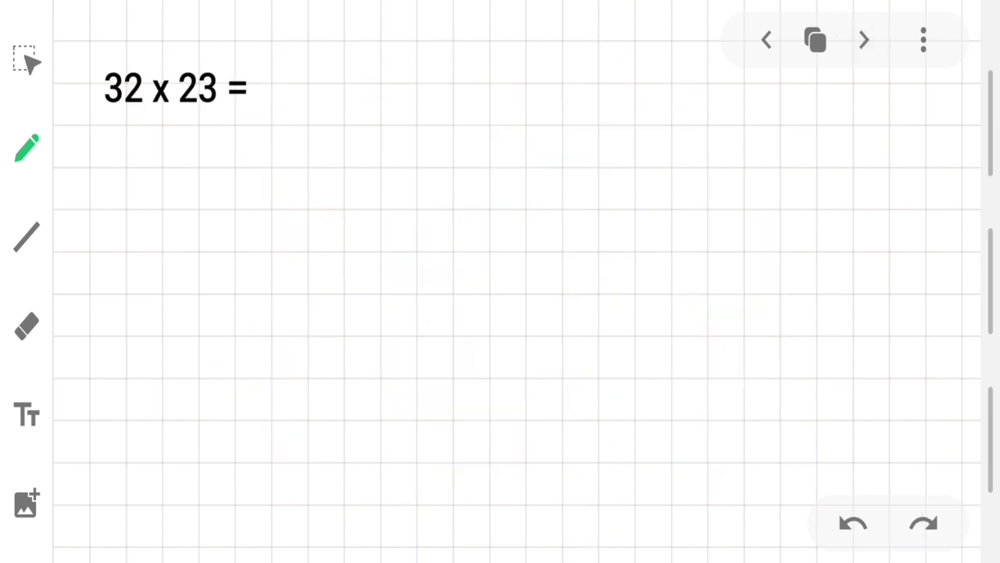
Draw three parallel black diagonal lines for 32 under '32 x 23 ='.
left_click(27, 149)
left_click(26, 237)
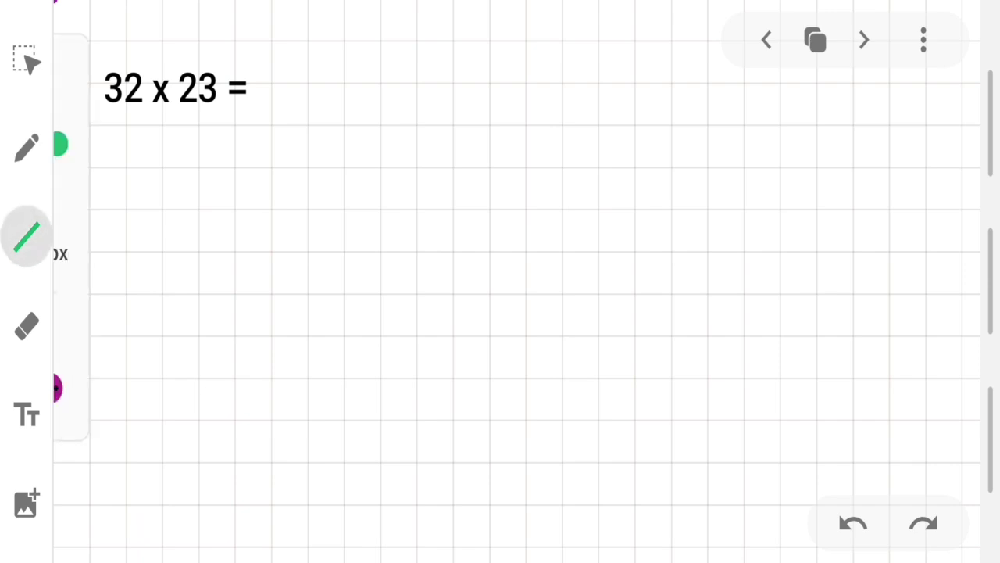
left_click(27, 236)
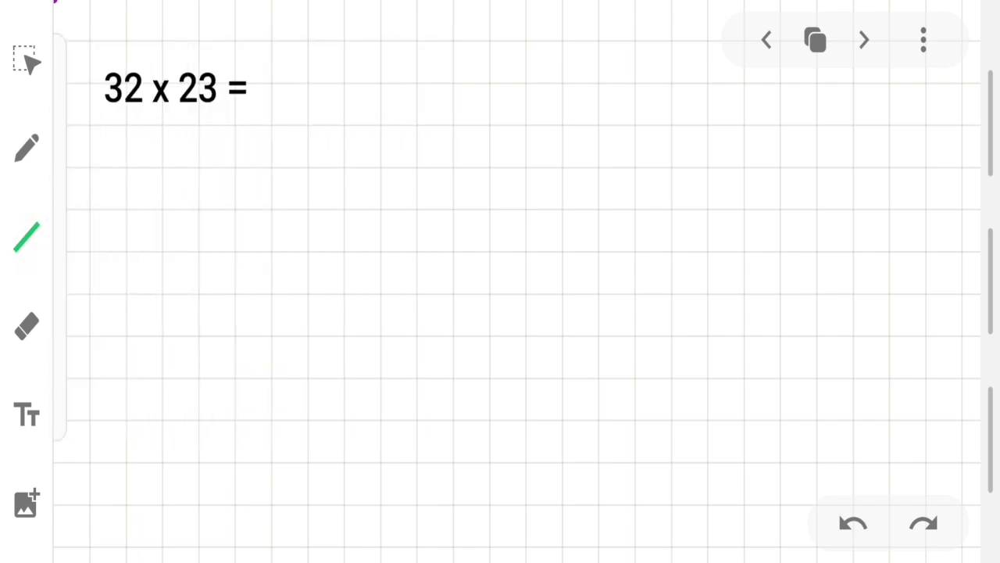
left_click_drag(165, 305, 650, 79)
mouse_move(407, 192)
left_mouse_down()
mouse_move(649, 79)
mouse_move(482, 158)
mouse_move(423, 205)
left_mouse_up()
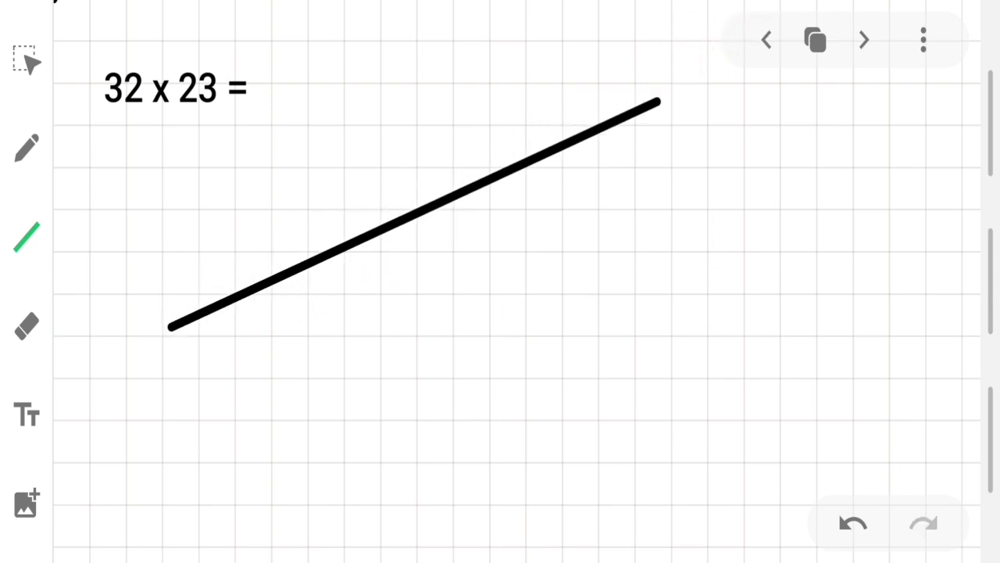
mouse_move(189, 386)
left_mouse_down()
mouse_move(430, 258)
mouse_move(670, 153)
left_mouse_up()
mouse_move(142, 286)
left_mouse_down()
mouse_move(257, 223)
mouse_move(625, 61)
left_mouse_up()
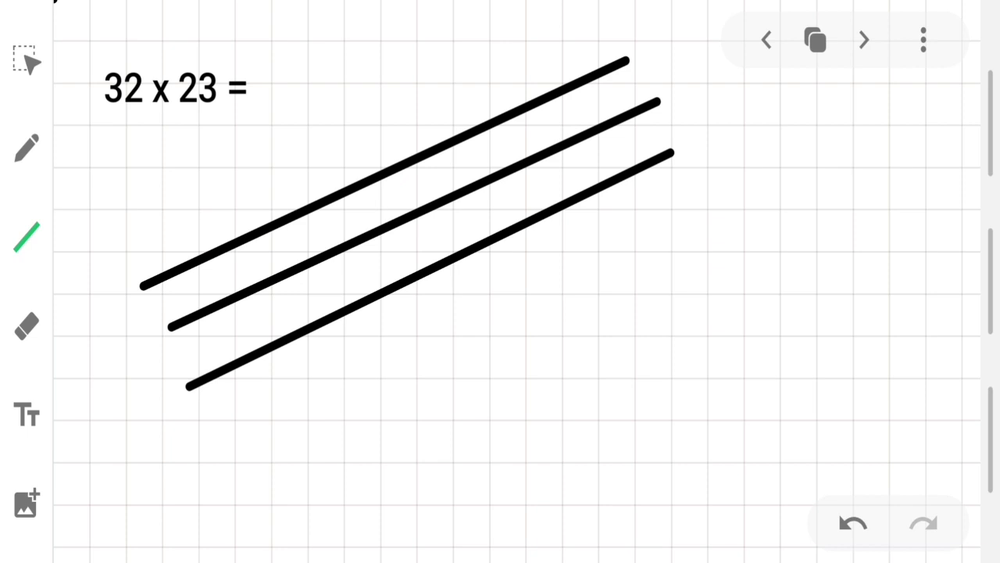
Add a parallel pair of black lines lower down for 23, then set the line colour to green.
left_click_drag(267, 507, 712, 289)
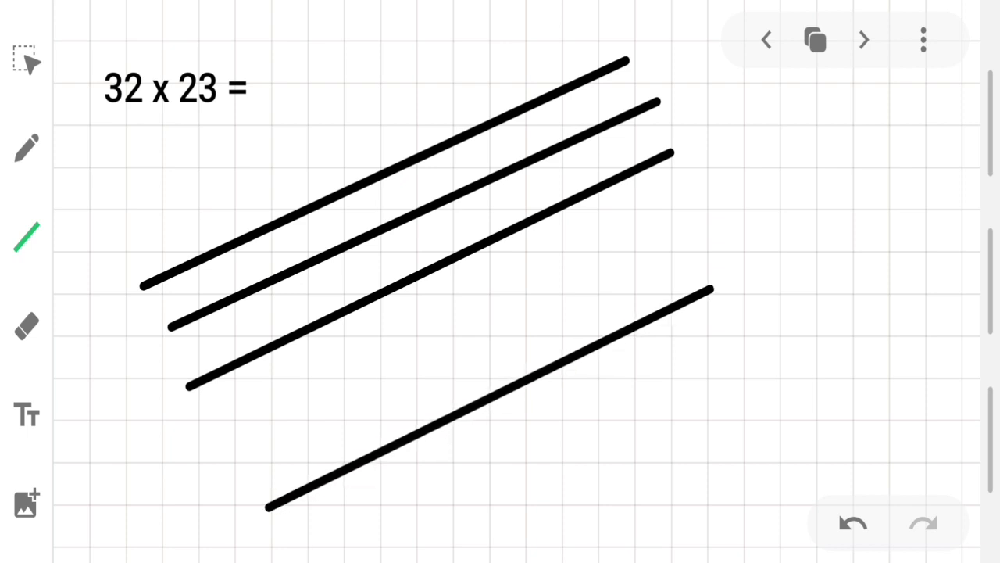
mouse_move(304, 541)
left_mouse_down()
mouse_move(494, 440)
mouse_move(747, 329)
left_mouse_up()
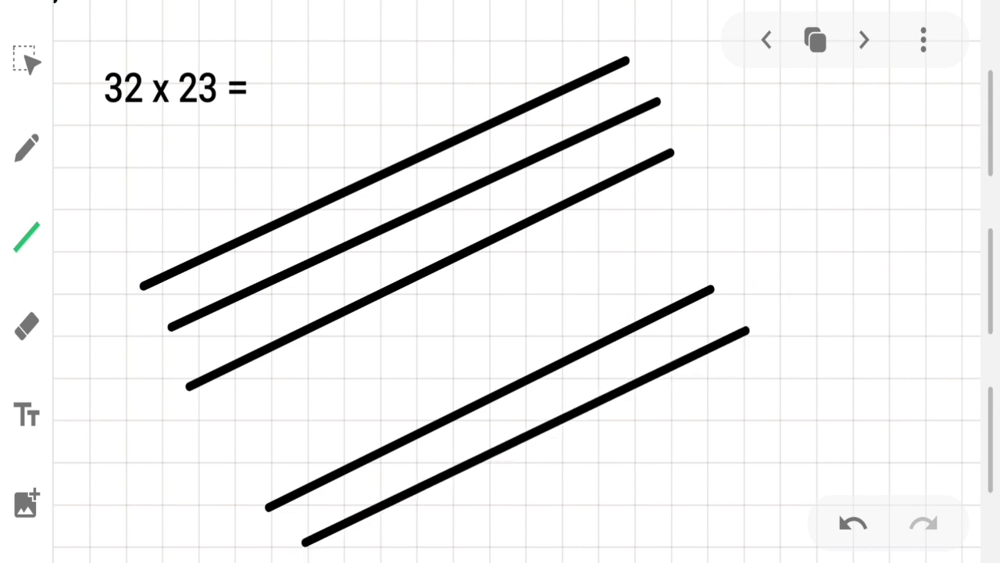
left_click(27, 237)
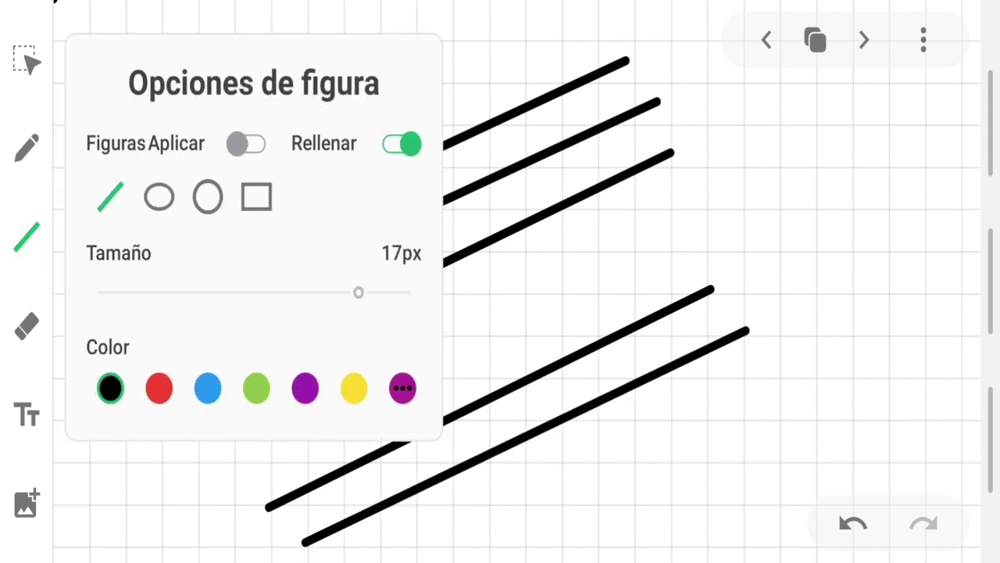
left_click(257, 388)
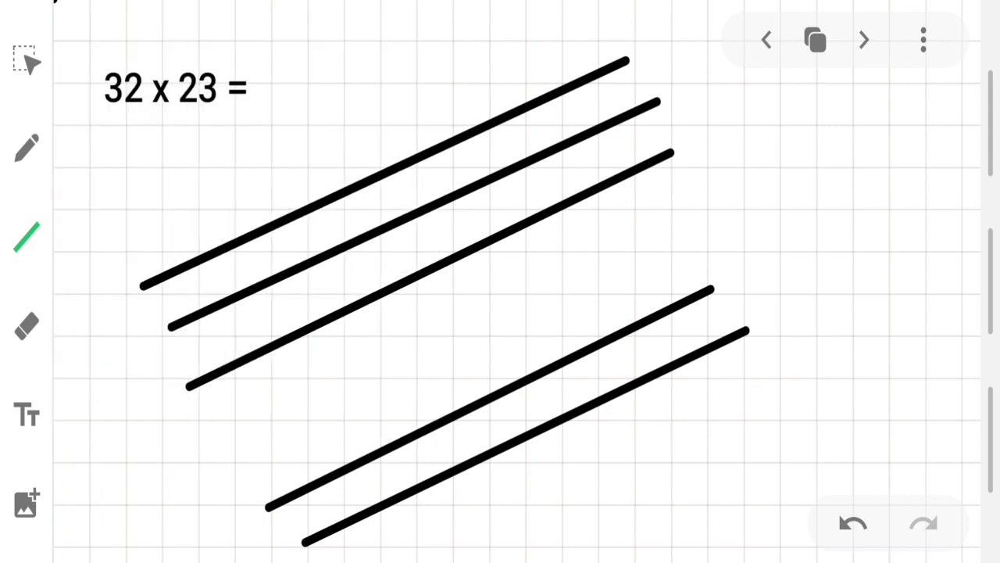
Draw a pair and then a trio of green lines crossing the black lines.
left_click_drag(223, 150, 444, 522)
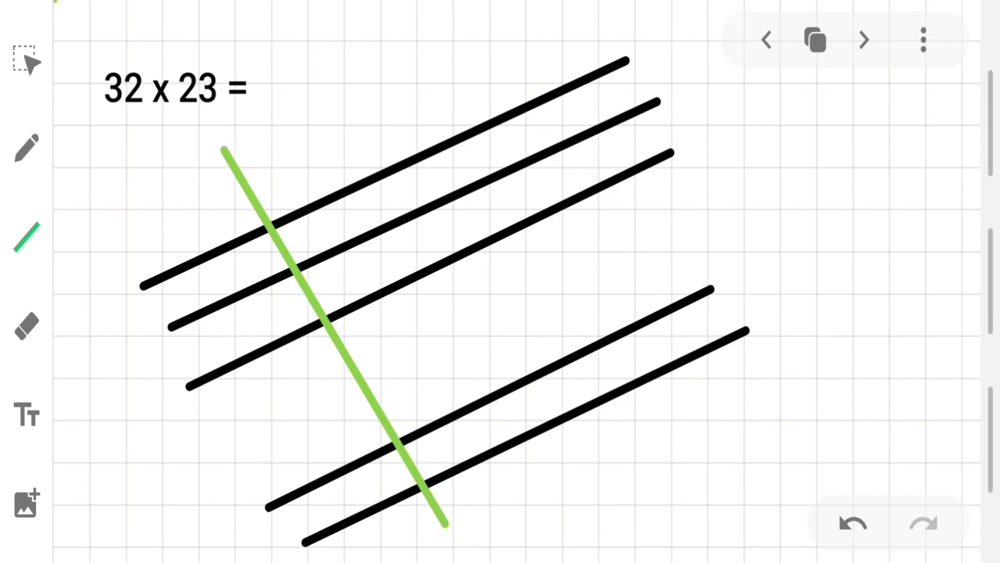
left_click_drag(246, 129, 490, 522)
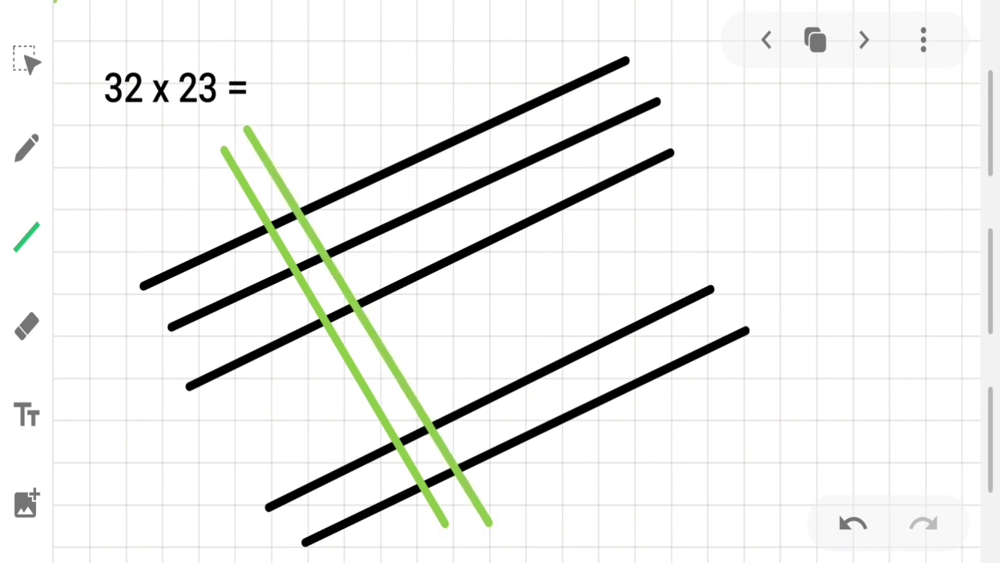
left_click_drag(402, 68, 654, 455)
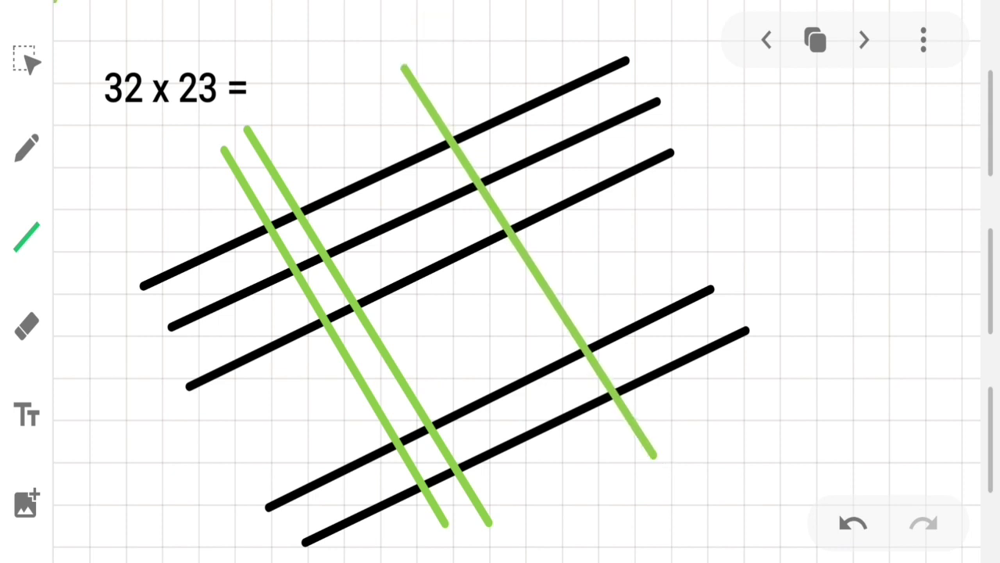
mouse_move(438, 47)
left_mouse_down()
mouse_move(648, 368)
mouse_move(688, 451)
mouse_move(705, 458)
left_mouse_up()
mouse_move(473, 28)
left_mouse_down()
mouse_move(555, 129)
mouse_move(736, 435)
left_mouse_up()
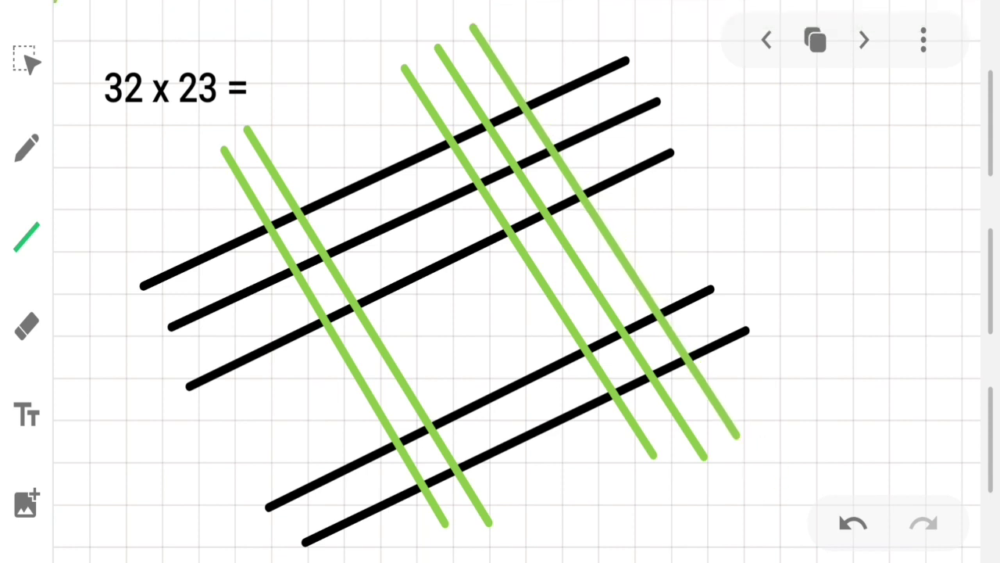
left_click(27, 147)
left_click(26, 147)
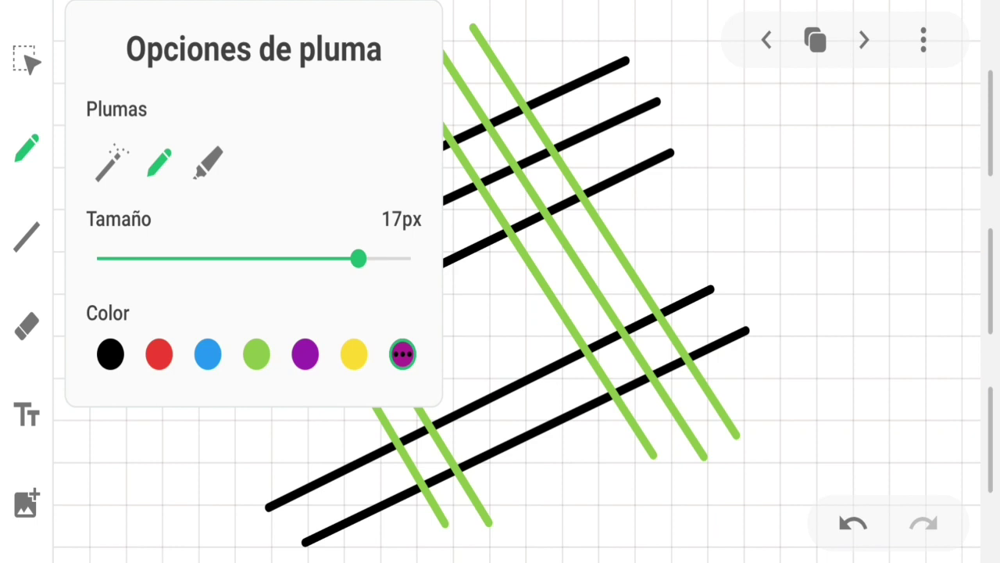
Circle the six lower-right crossings in purple, dot each one, and label the group 6.
left_click(305, 354)
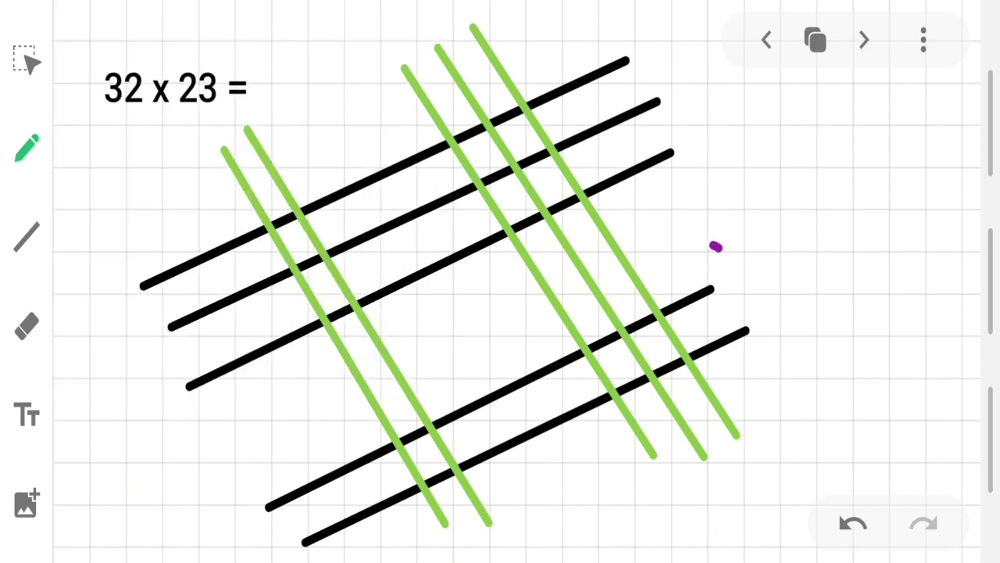
mouse_move(720, 247)
left_mouse_down()
mouse_move(547, 324)
mouse_move(687, 450)
mouse_move(769, 282)
mouse_move(696, 245)
left_mouse_up()
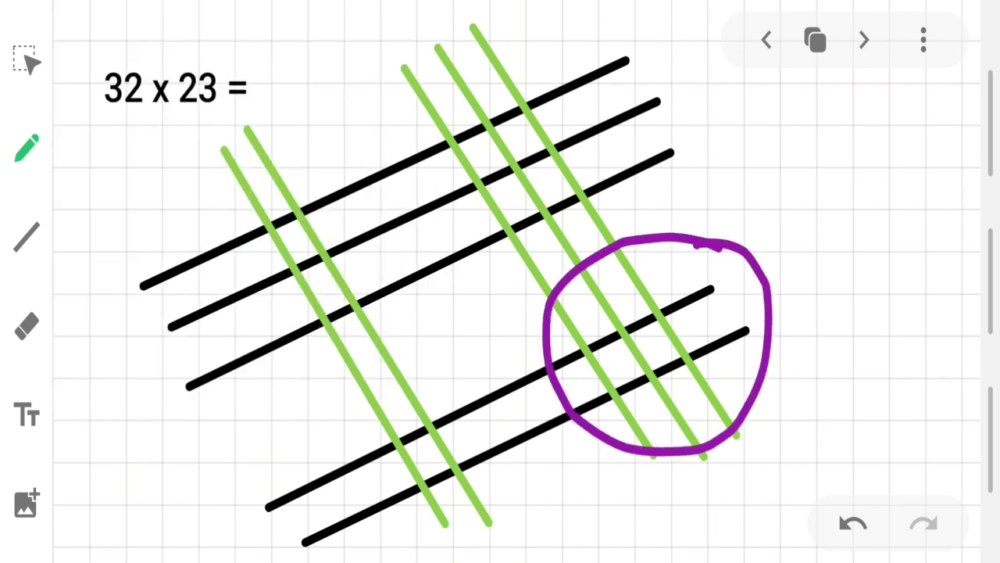
left_click(659, 315)
left_click(694, 364)
left_click(623, 324)
left_click(649, 378)
left_click(592, 351)
left_click(614, 401)
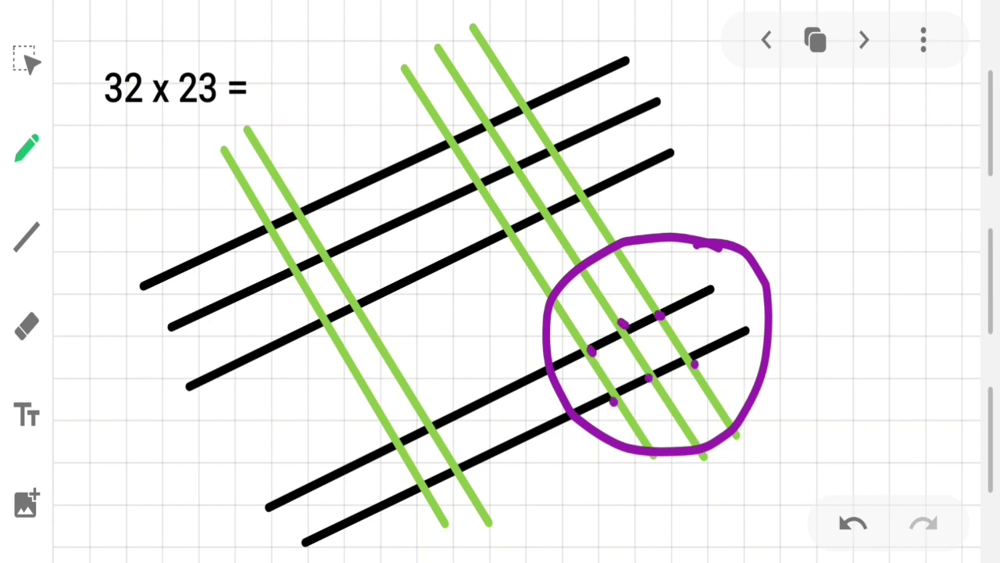
mouse_move(844, 311)
left_mouse_down()
mouse_move(816, 329)
mouse_move(815, 413)
mouse_move(805, 394)
left_mouse_up()
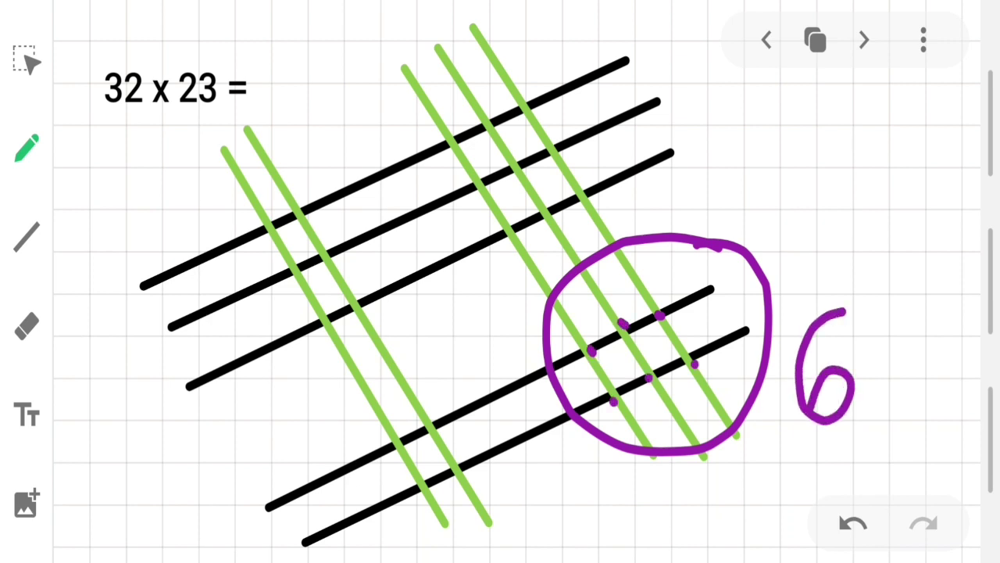
Loop the nine middle crossings in yellow and dot each one.
left_click(26, 148)
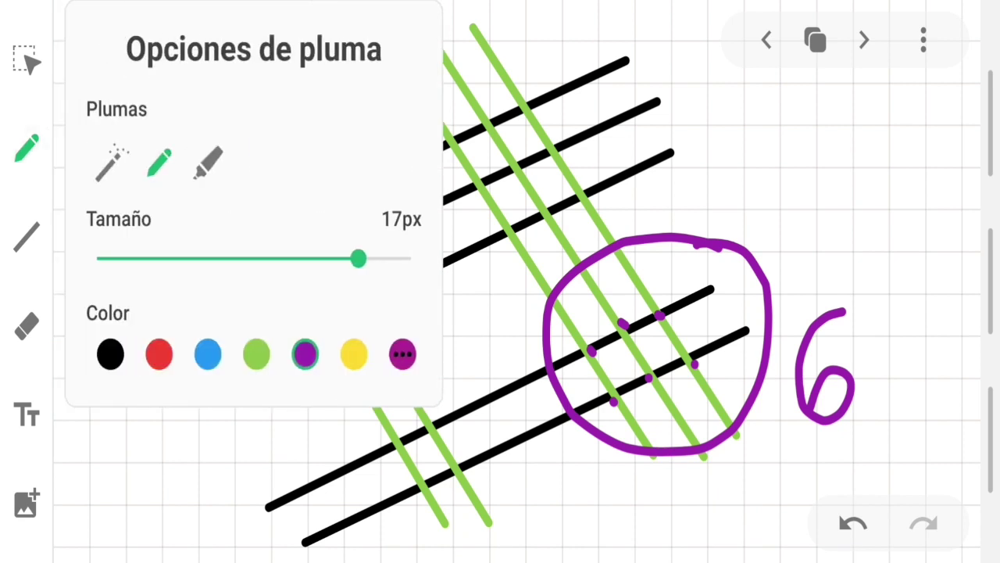
left_click(353, 354)
mouse_move(575, 68)
left_mouse_down()
mouse_move(463, 79)
mouse_move(422, 195)
mouse_move(382, 511)
mouse_move(506, 435)
mouse_move(513, 271)
mouse_move(605, 110)
mouse_move(551, 62)
left_mouse_up()
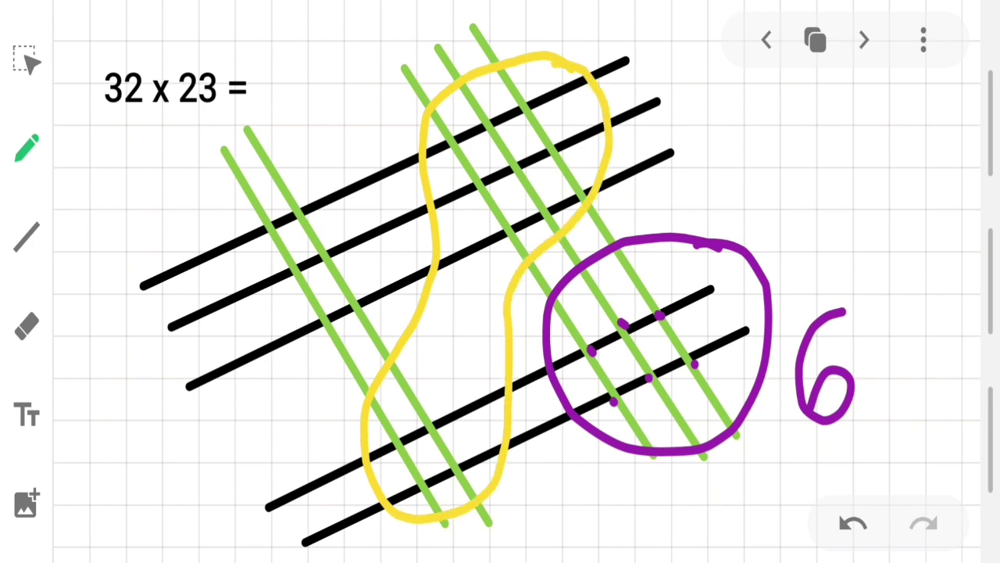
left_click(527, 106)
left_click(552, 152)
left_click(596, 205)
left_click(486, 116)
left_click(512, 171)
left_click(559, 214)
left_click(453, 132)
left_click(478, 189)
left_click(527, 236)
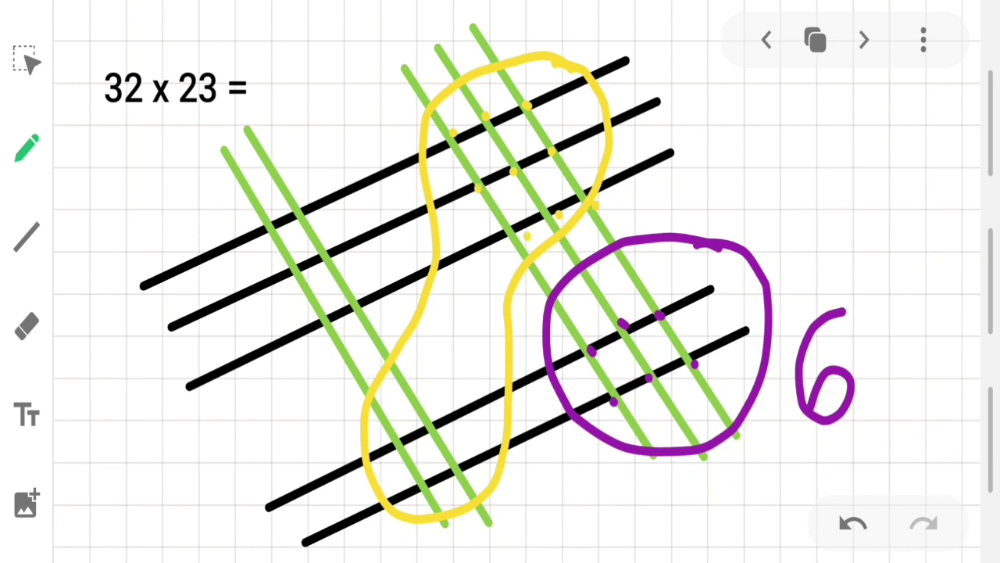
Dot four crossings in the lower yellow loop, write 3 below, and write a carried 1 above.
left_click(436, 426)
left_click(469, 484)
left_click(394, 445)
left_click(420, 476)
mouse_move(528, 461)
left_mouse_down()
mouse_move(562, 469)
mouse_move(582, 507)
mouse_move(525, 516)
left_mouse_up()
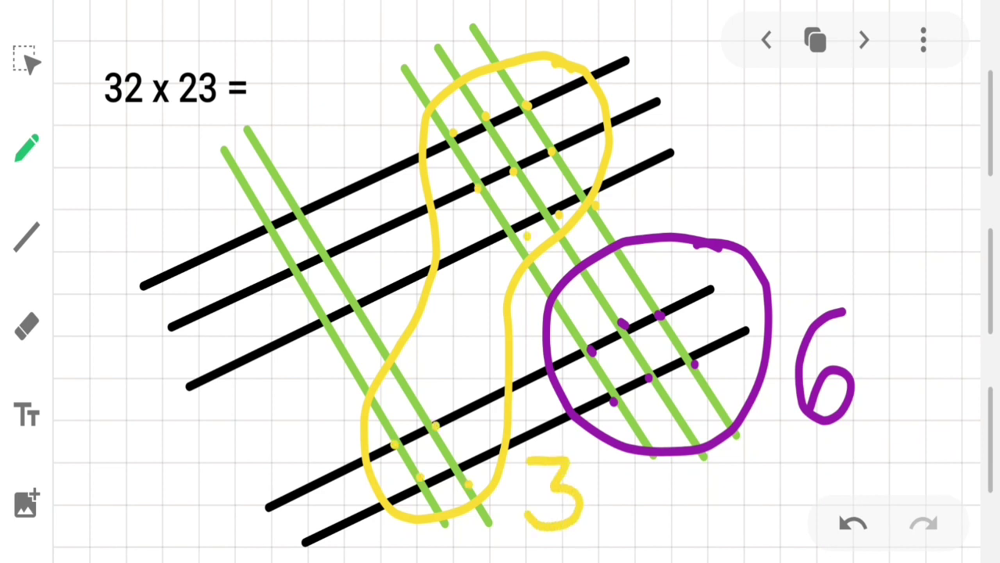
mouse_move(299, 111)
left_mouse_down()
mouse_move(317, 75)
mouse_move(318, 143)
left_mouse_up()
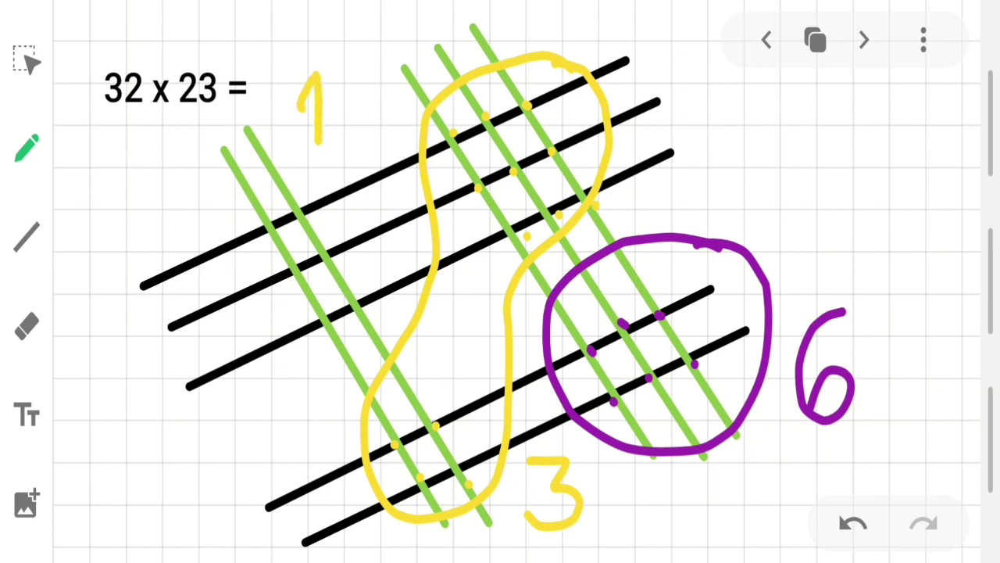
left_click(26, 148)
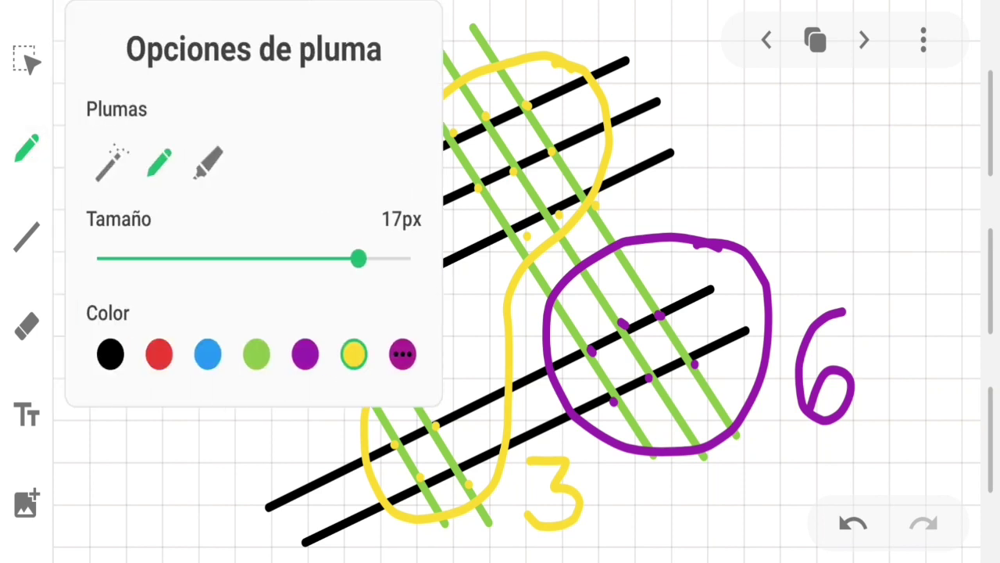
Circle the six upper-left crossings in red, dot each one, and label them 7.
left_click(159, 354)
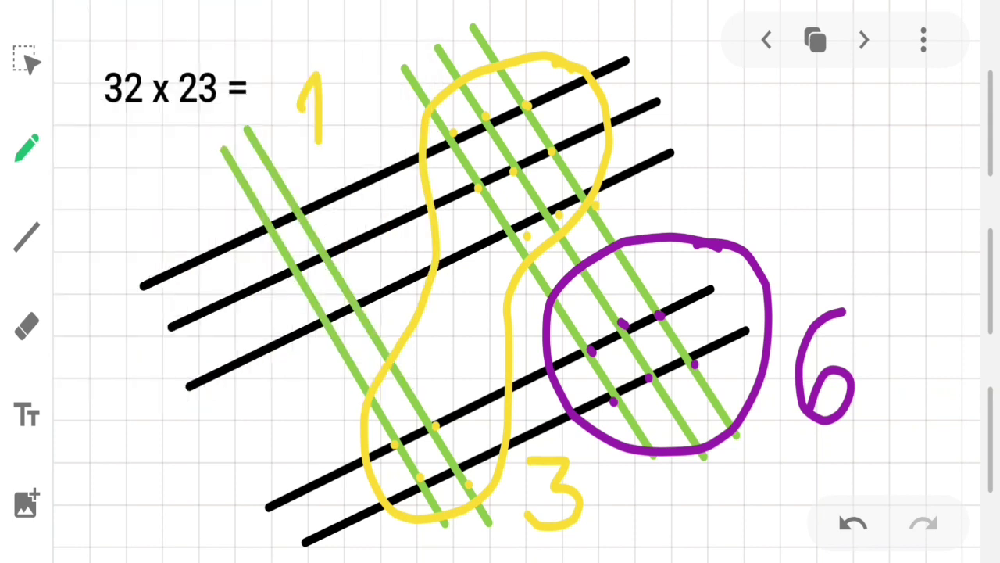
mouse_move(338, 173)
left_mouse_down()
mouse_move(231, 239)
mouse_move(341, 334)
mouse_move(367, 181)
mouse_move(305, 167)
left_mouse_up()
left_click(276, 219)
left_click(311, 209)
left_click(292, 274)
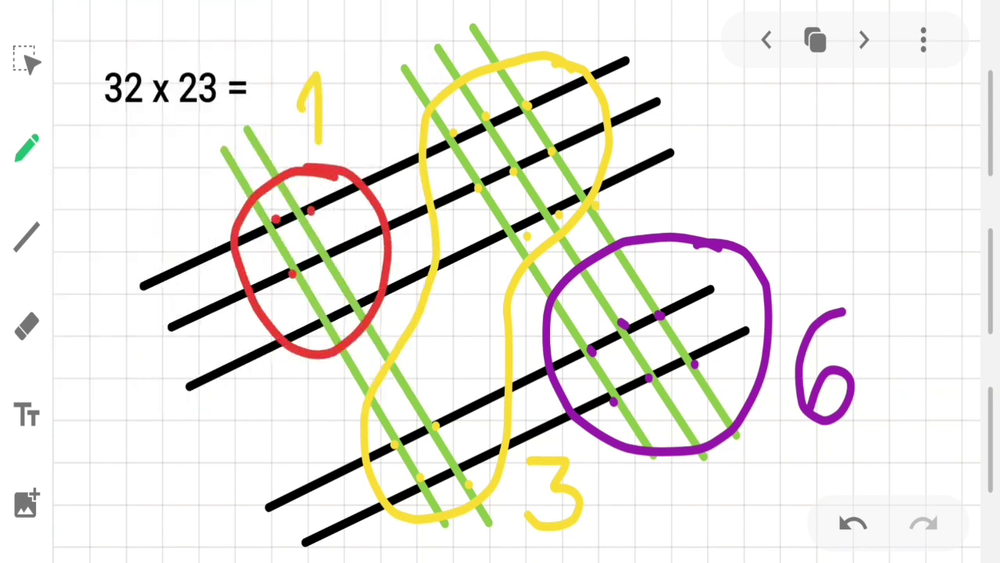
left_click(328, 253)
left_click(329, 328)
left_click(373, 298)
mouse_move(165, 401)
left_mouse_down()
mouse_move(250, 395)
mouse_move(220, 486)
left_mouse_up()
left_click_drag(192, 438, 274, 414)
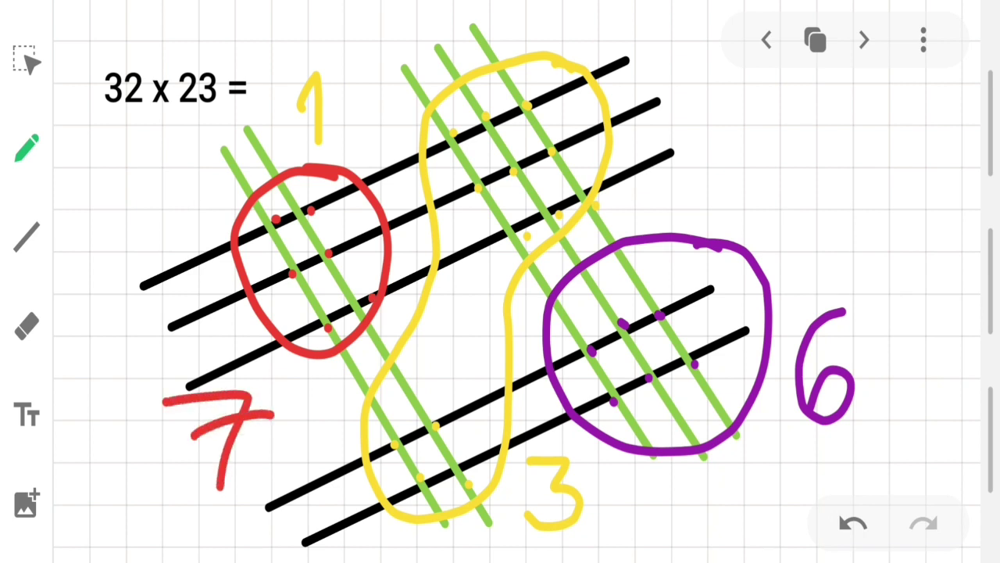
Write the answer R=736 at the top right of the page.
mouse_move(692, 83)
left_mouse_down()
mouse_move(696, 177)
mouse_move(704, 138)
mouse_move(719, 207)
left_mouse_up()
mouse_move(733, 151)
left_mouse_down()
mouse_move(752, 148)
mouse_move(749, 177)
left_mouse_up()
left_click_drag(757, 114, 784, 195)
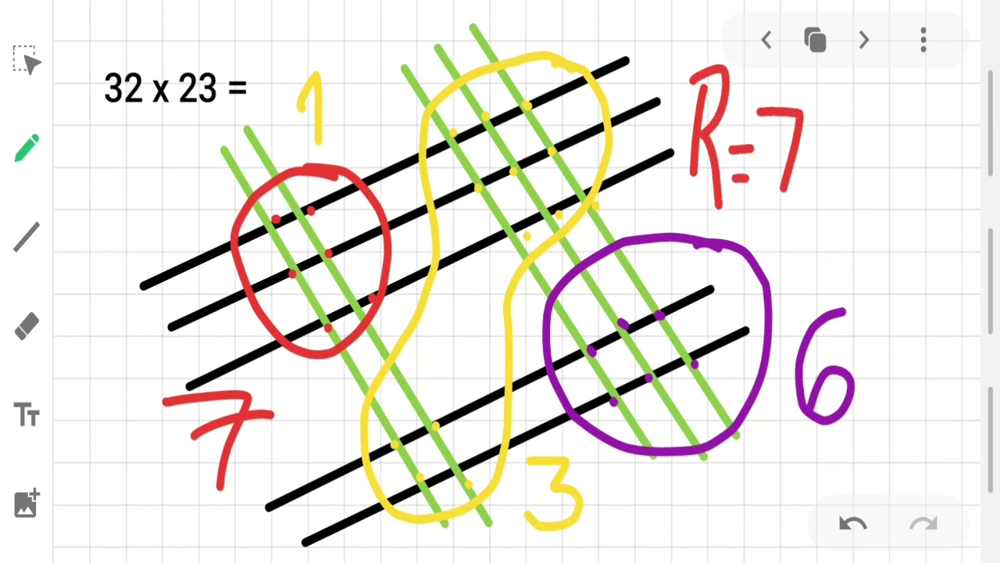
left_click_drag(769, 157, 784, 156)
left_click_drag(822, 119, 800, 200)
left_click_drag(904, 119, 866, 187)
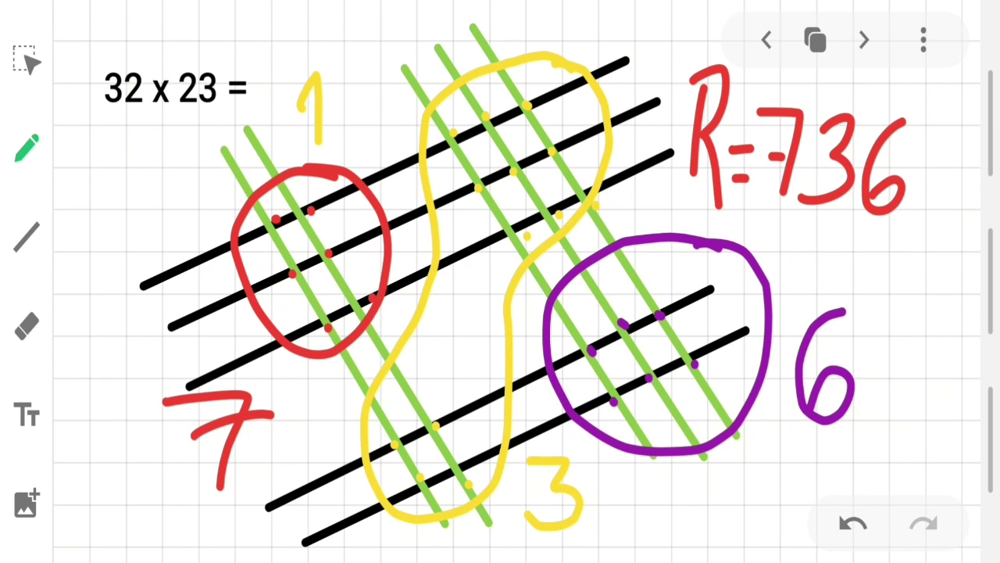
Advance to the final page with the 'KA XI IK TECH JATS UTS' heading and photo.
left_click(864, 40)
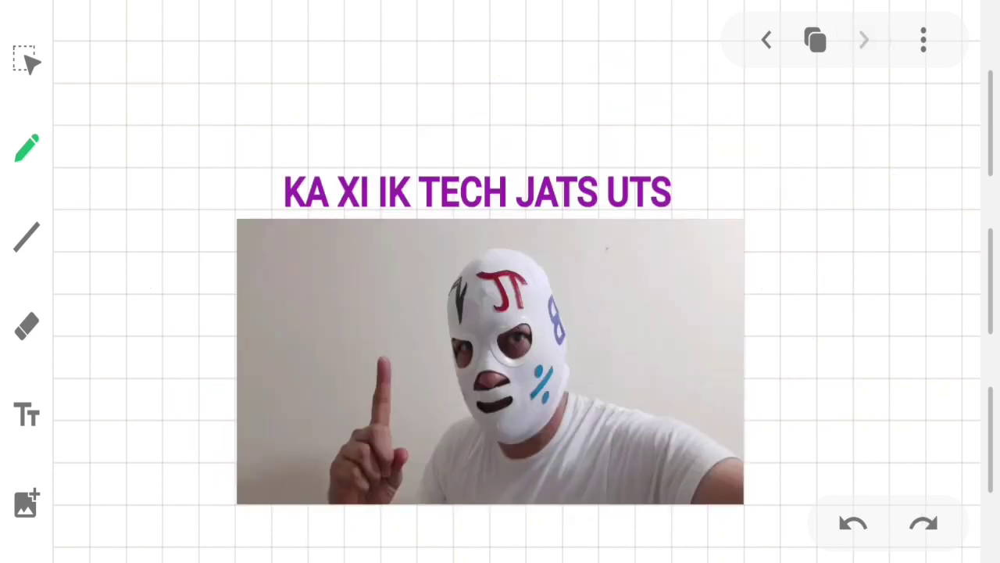